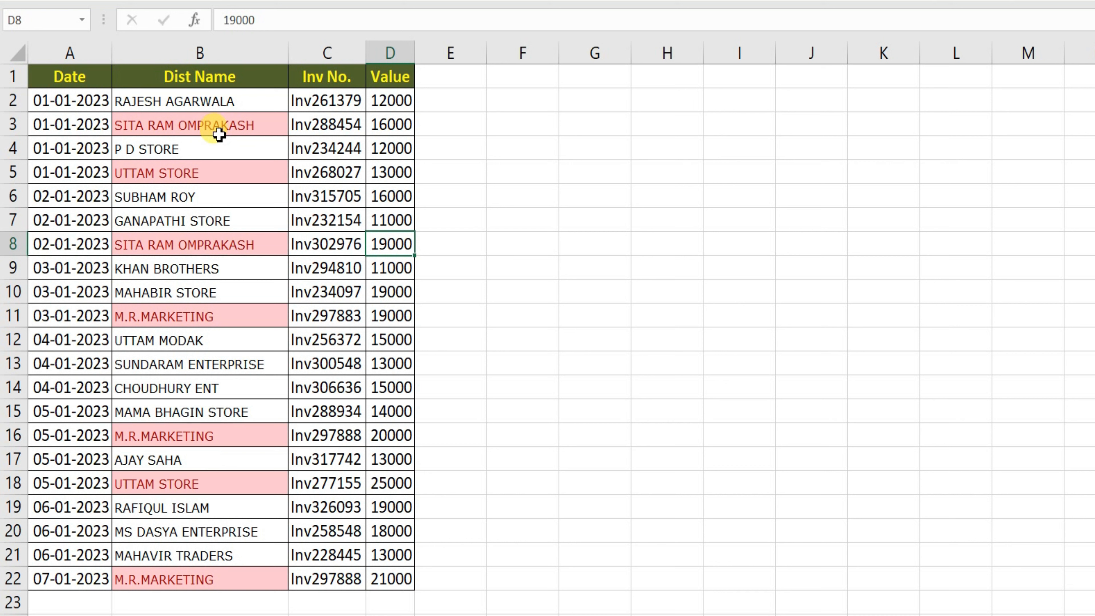
- Compare the repeated distributor's two highlighted entries in rows 3 and 8, including their invoice numbers
left_click_drag(211, 120, 215, 245)
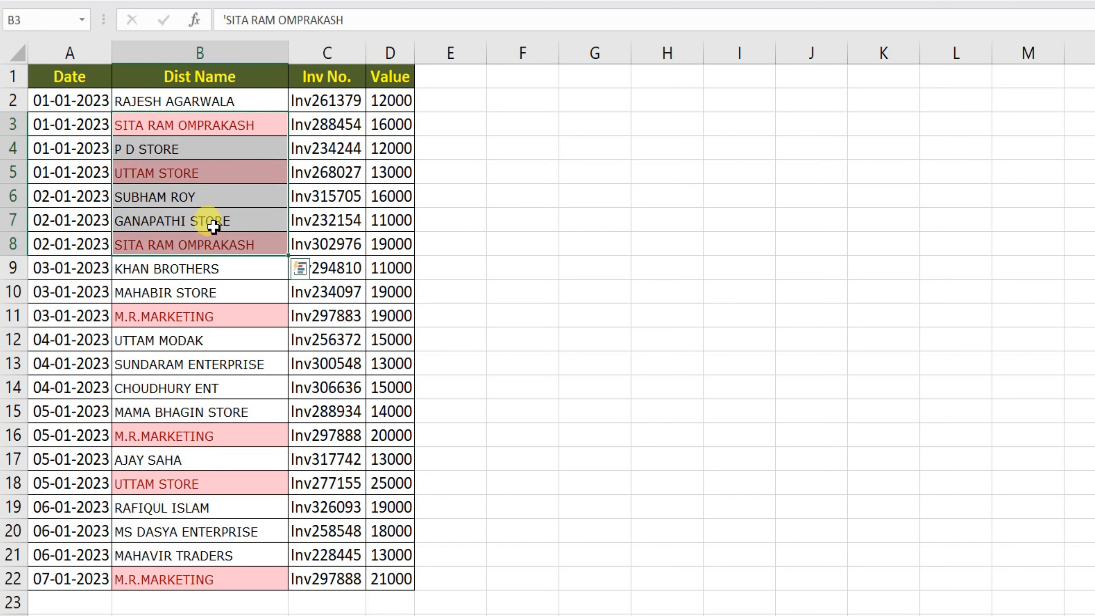
left_click(198, 129)
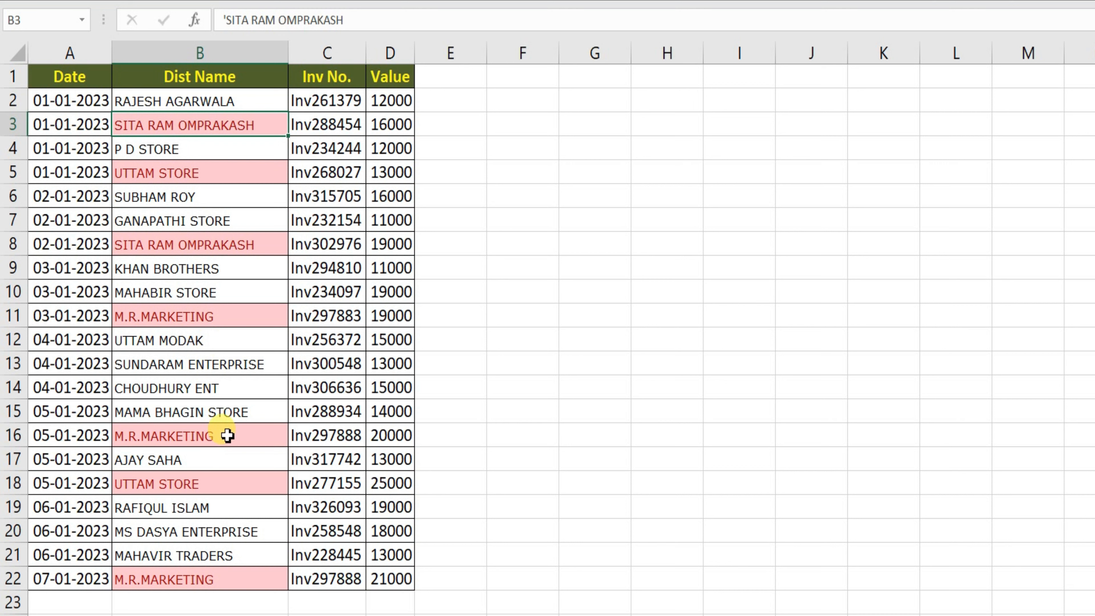
left_click_drag(190, 122, 360, 126)
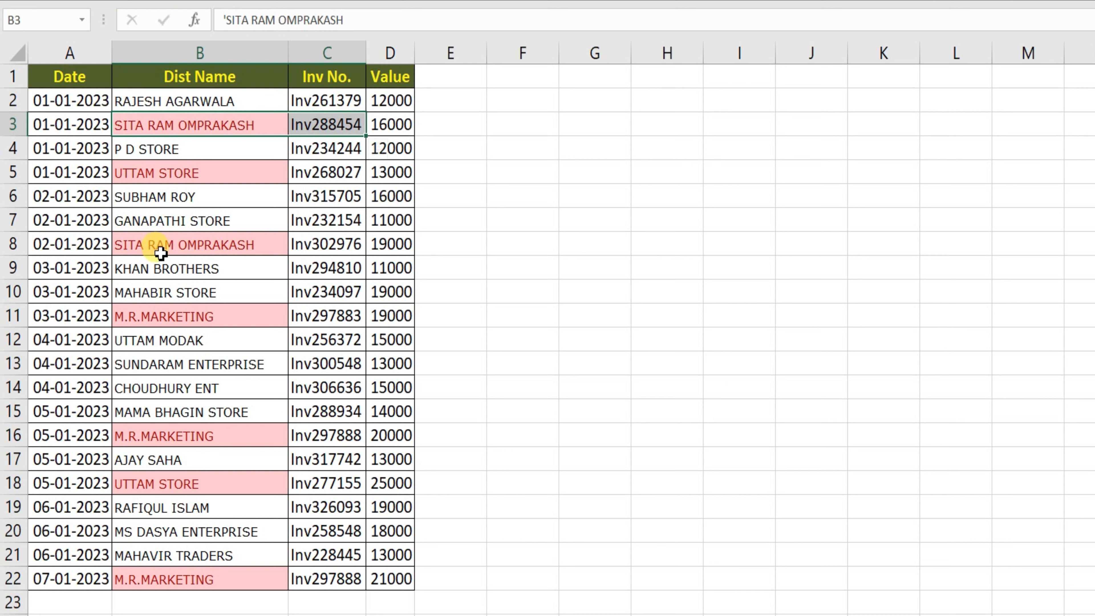
left_click_drag(156, 244, 329, 246)
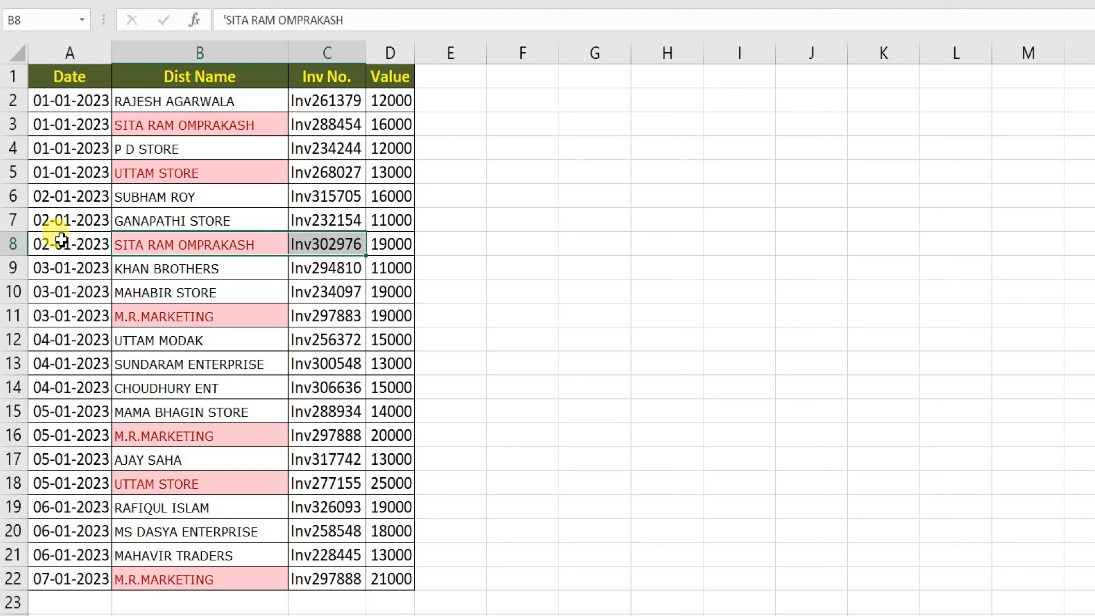
left_click(16, 244)
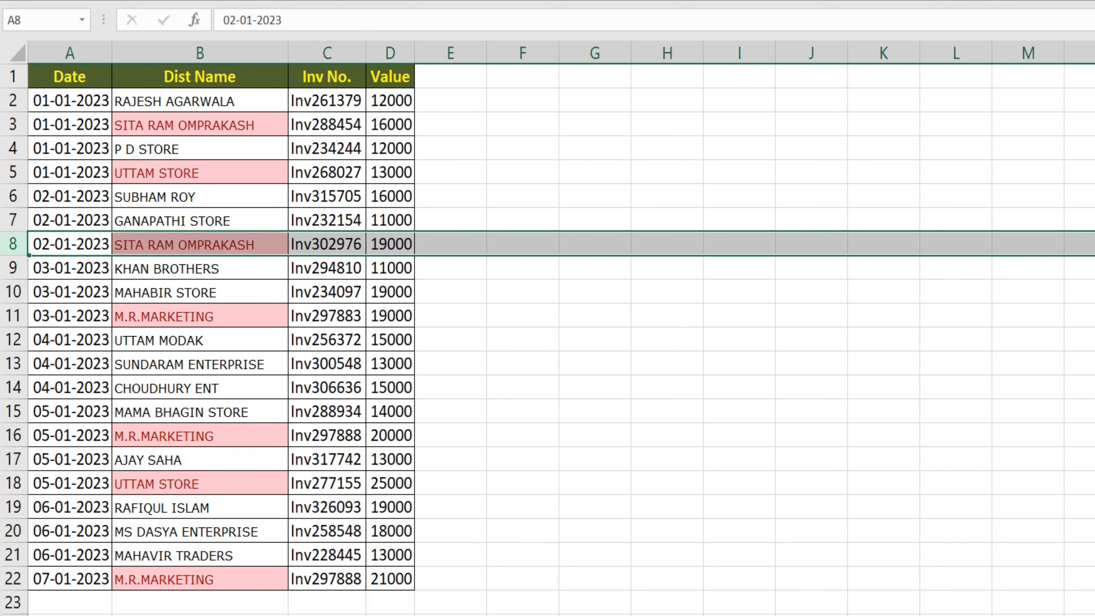
left_click(6, 125)
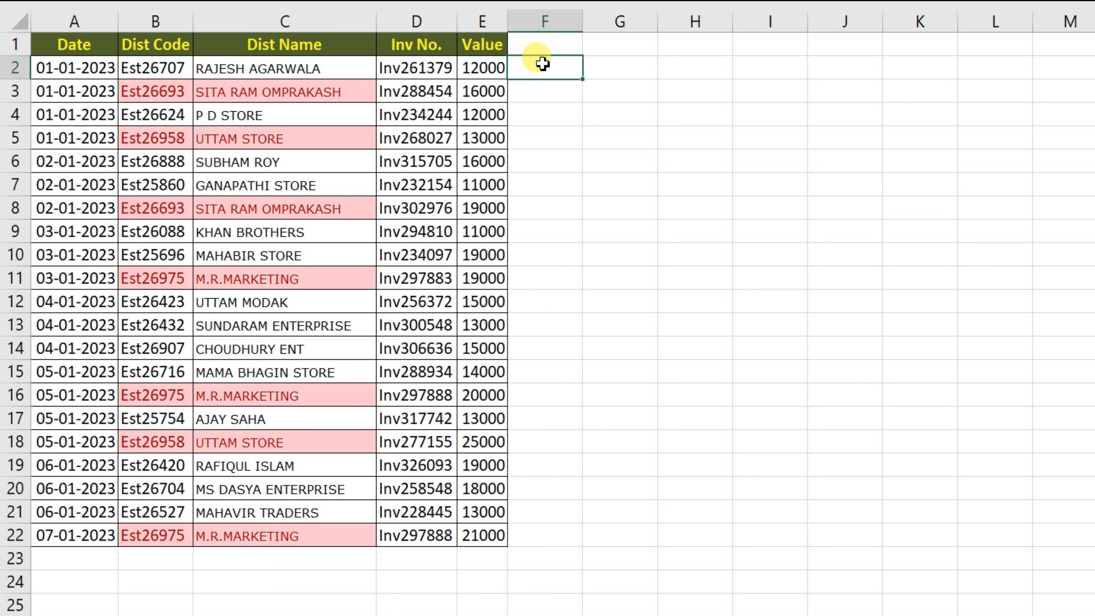
- Examine the full invoice table in A1:E22, its first and last entries, and the empty rows below it
left_click(342, 163)
left_click_drag(53, 41, 181, 258)
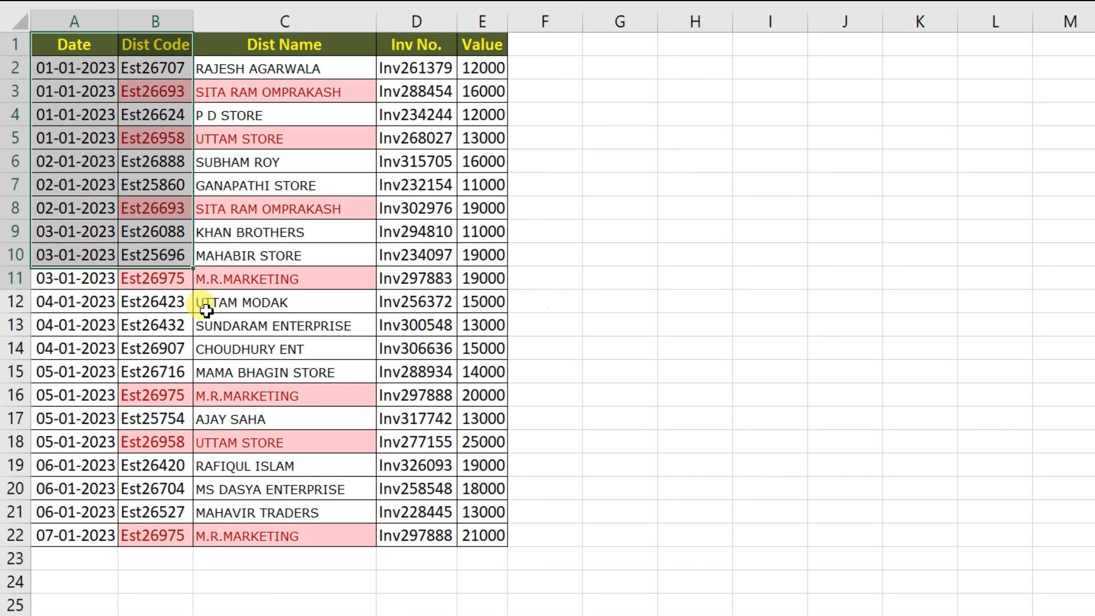
left_click_drag(206, 310, 458, 539)
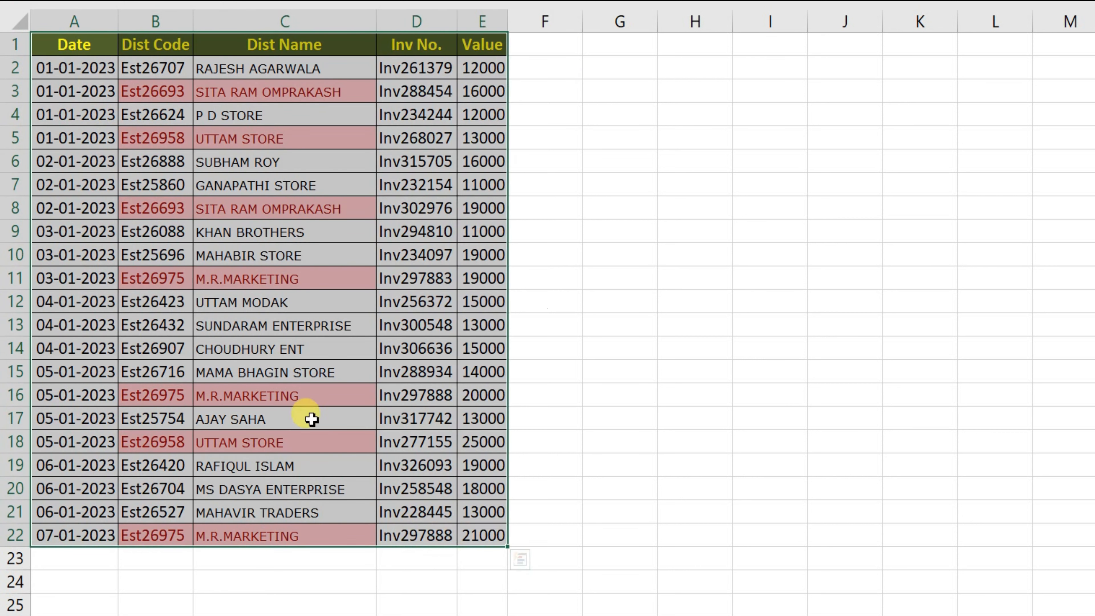
left_click(87, 69)
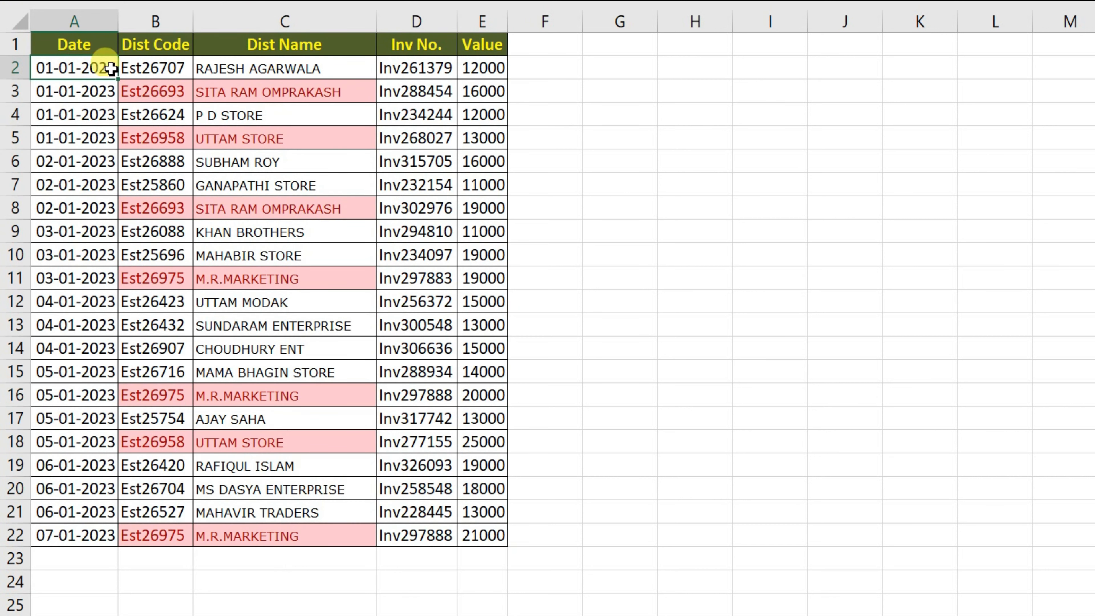
left_click_drag(98, 67, 482, 68)
left_click(64, 537)
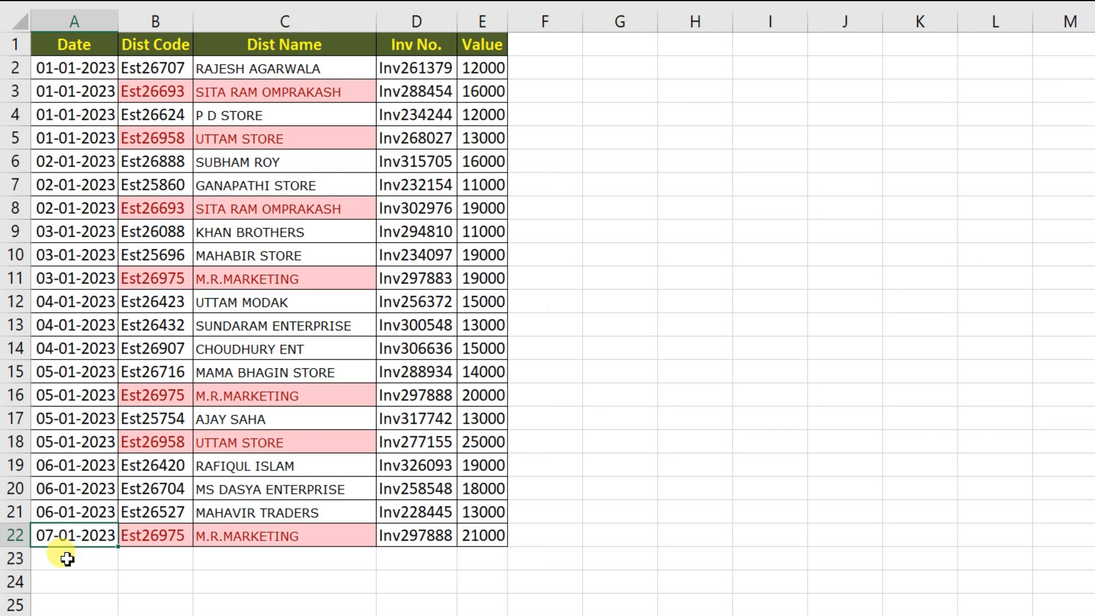
left_click_drag(66, 559, 478, 615)
scroll(379, 572, "up", 2)
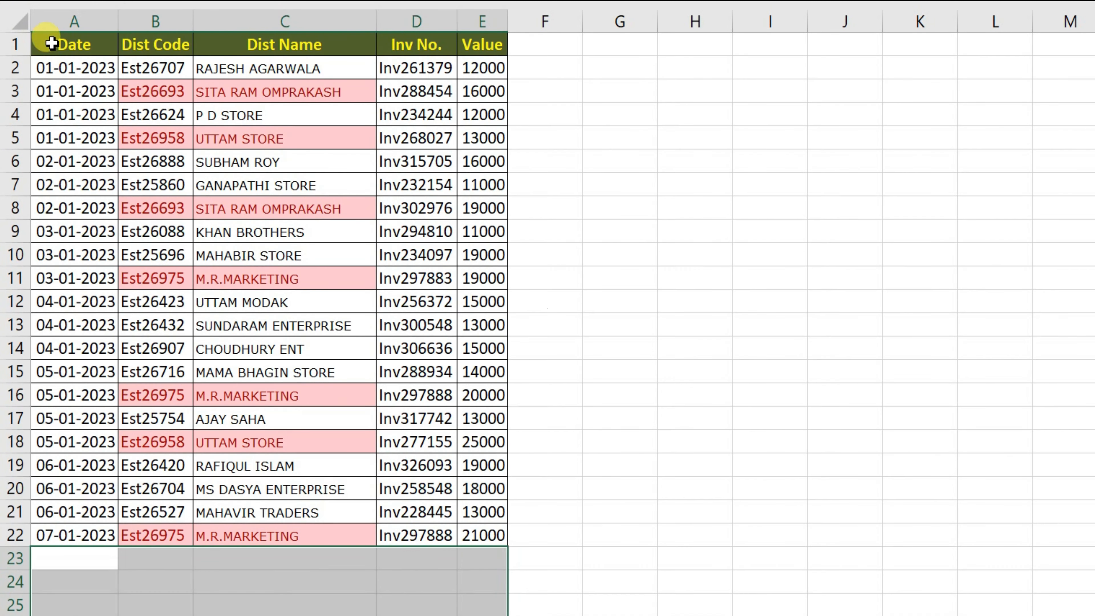
- Compare the order of the Date column in the oldest-first and newest-first versions of the table
left_click(51, 67)
left_click_drag(51, 67, 59, 538)
left_click(176, 399)
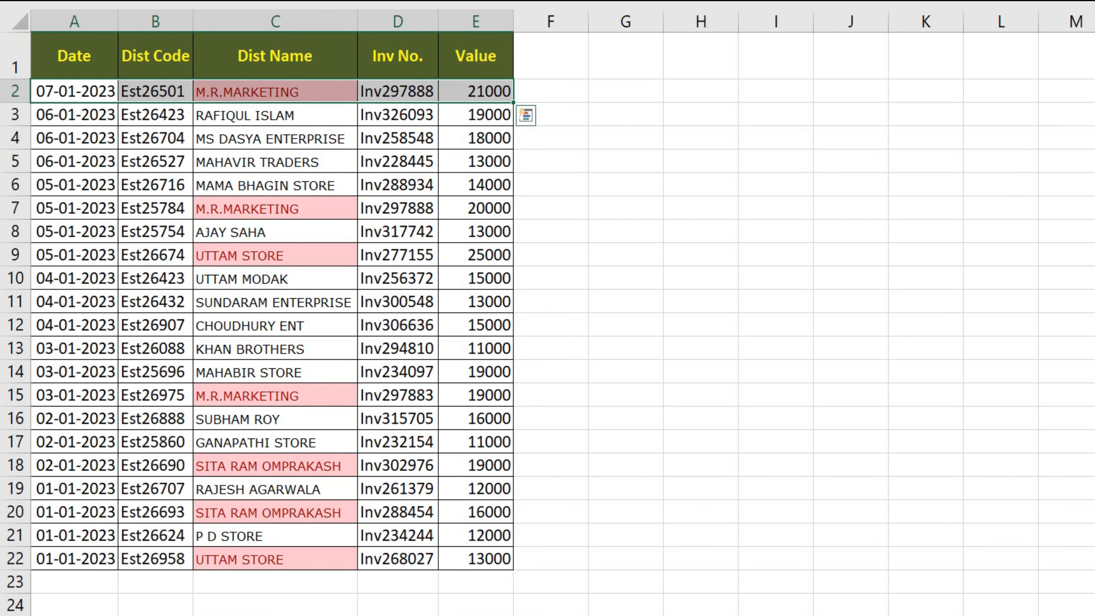
left_click(143, 485)
left_click_drag(71, 92, 80, 548)
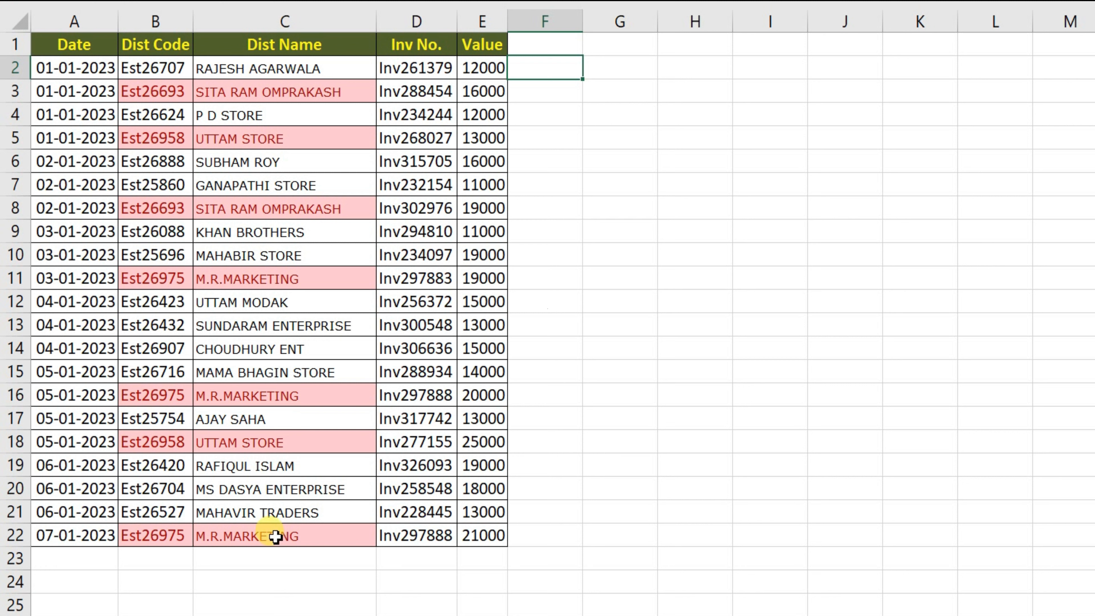
- Compare the repeated M.R.MARKETING entries in rows 22, 16 and 11 by date to identify the latest one
left_click_drag(189, 76, 211, 537)
left_click(211, 537)
mouse_move(104, 535)
left_mouse_down()
mouse_move(470, 537)
mouse_move(91, 537)
left_mouse_up()
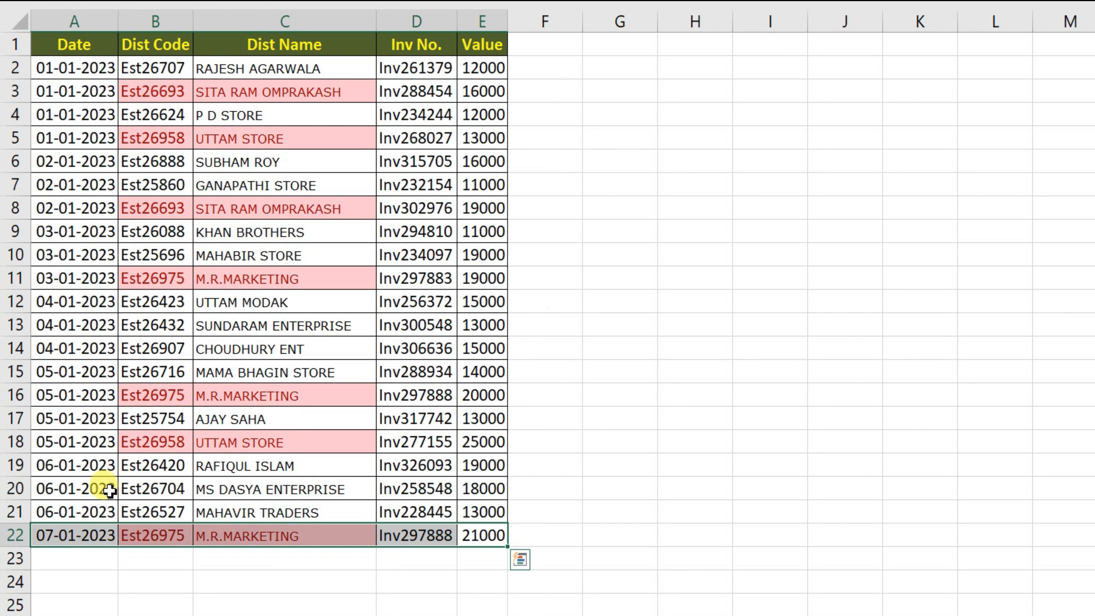
left_click_drag(95, 396, 483, 399)
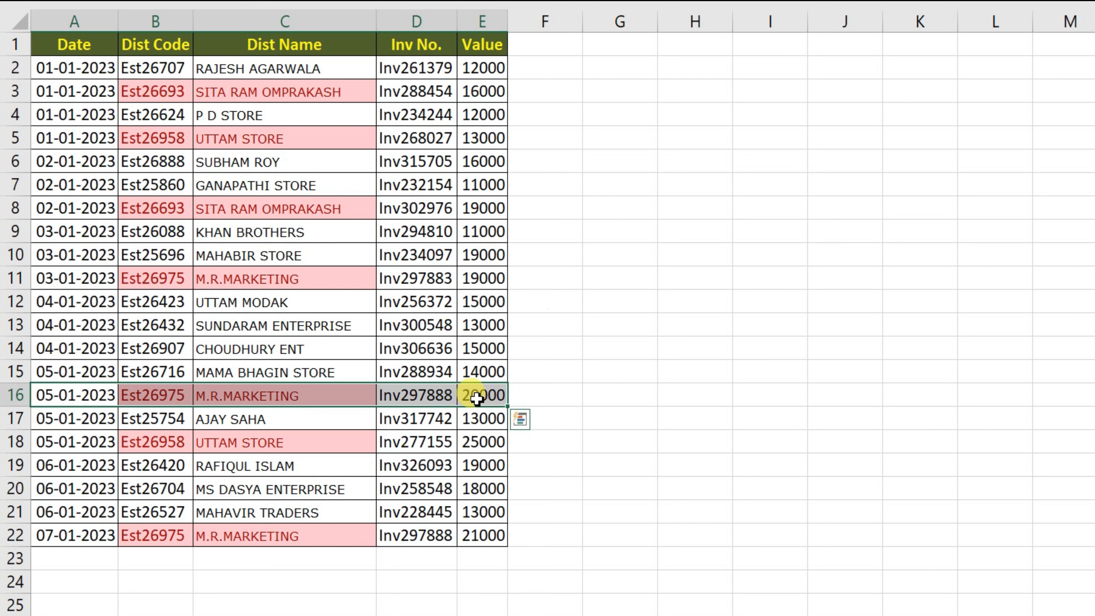
left_click_drag(99, 535, 460, 535)
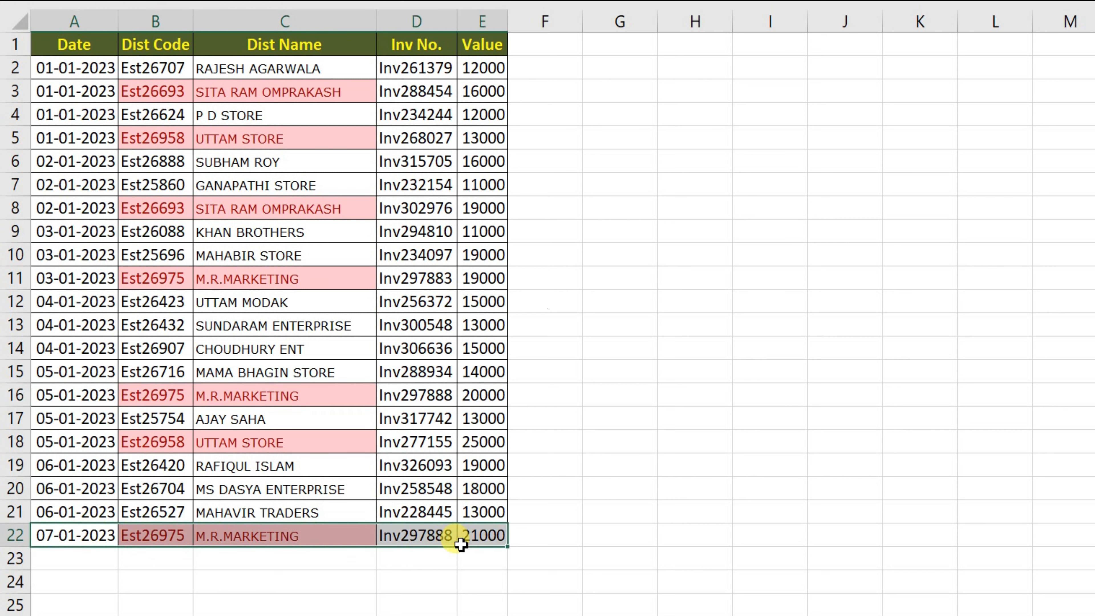
left_click(16, 394, "ctrl")
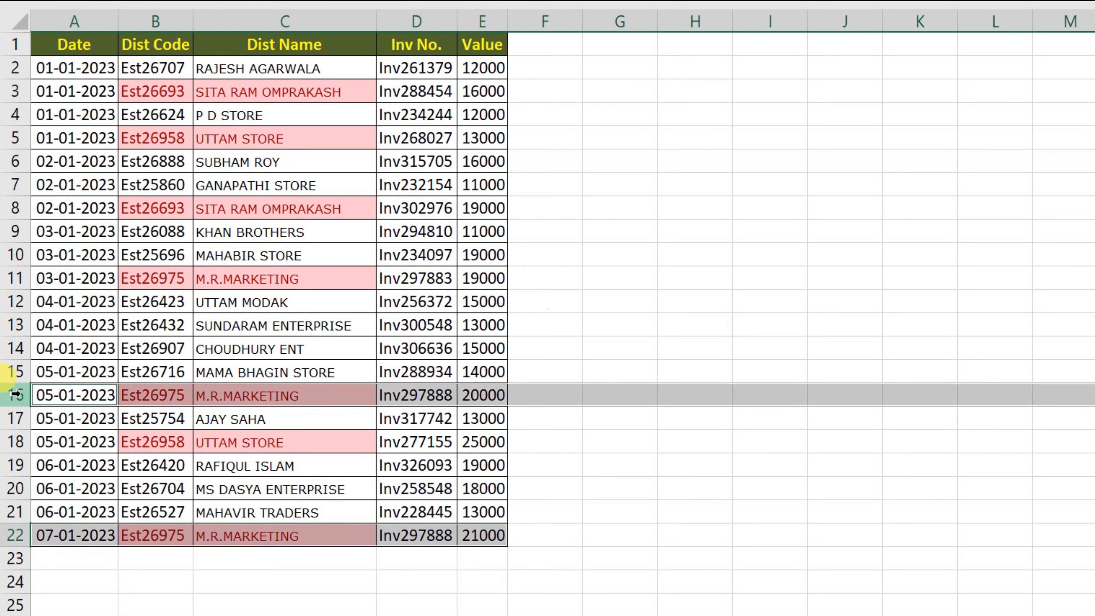
left_click(15, 394)
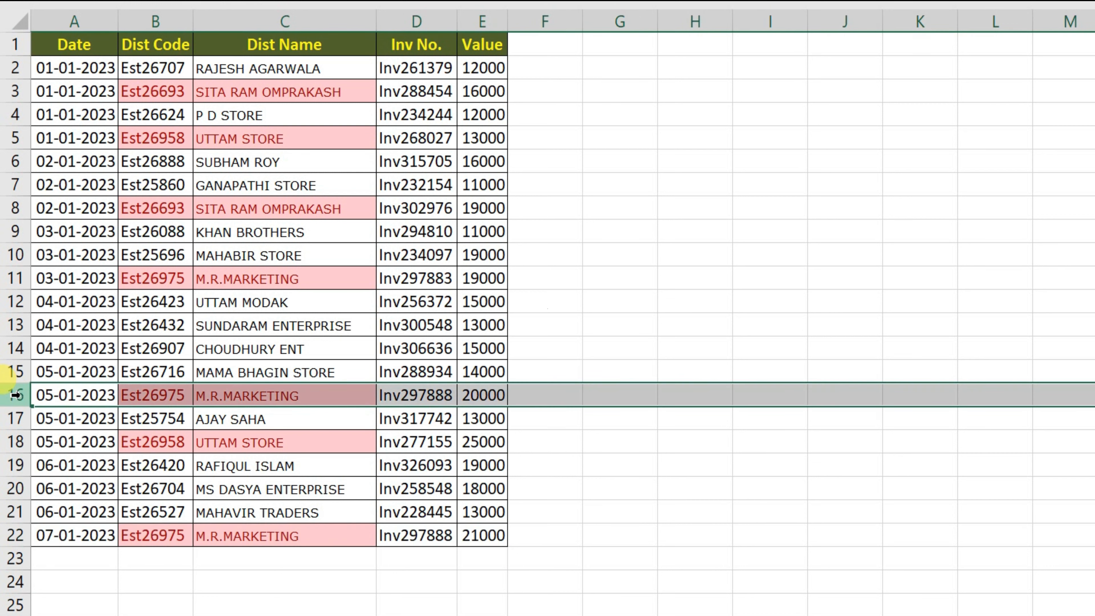
left_click(17, 533)
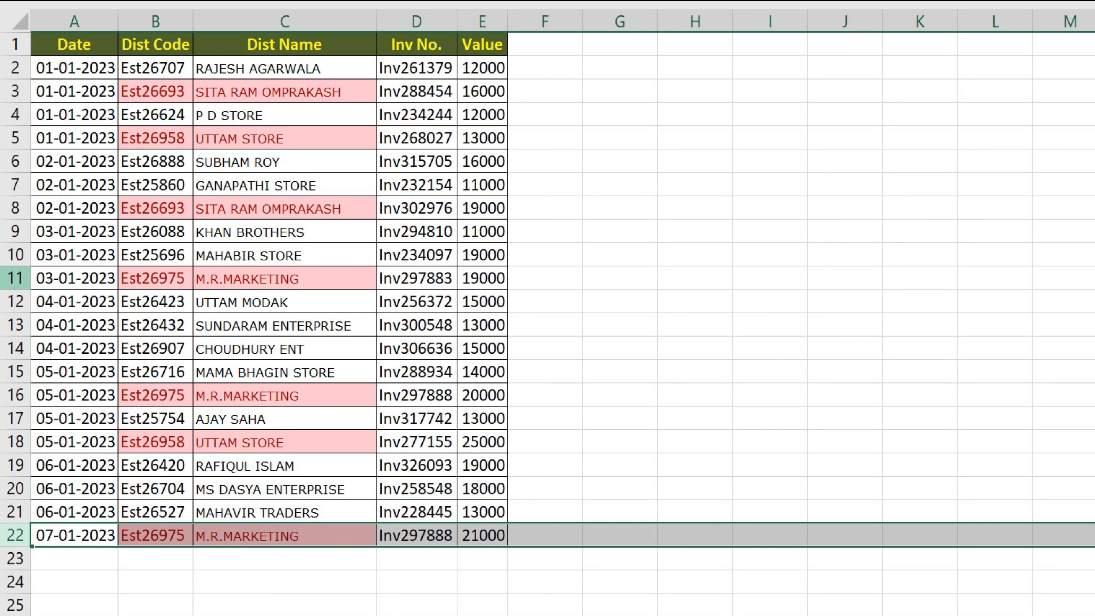
left_click(15, 278)
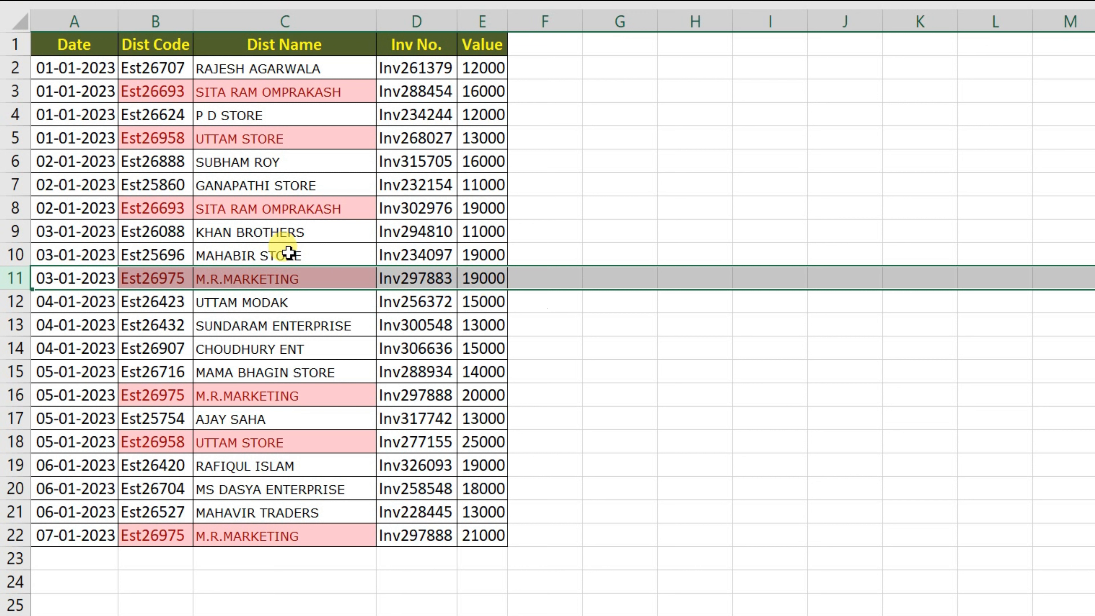
left_click(229, 534)
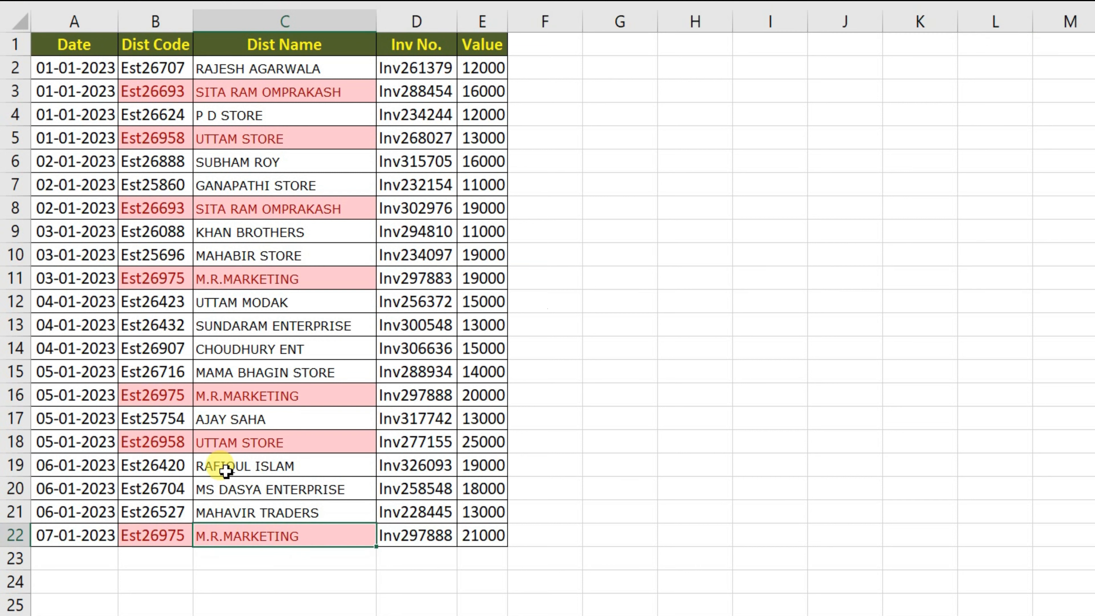
left_click(92, 555)
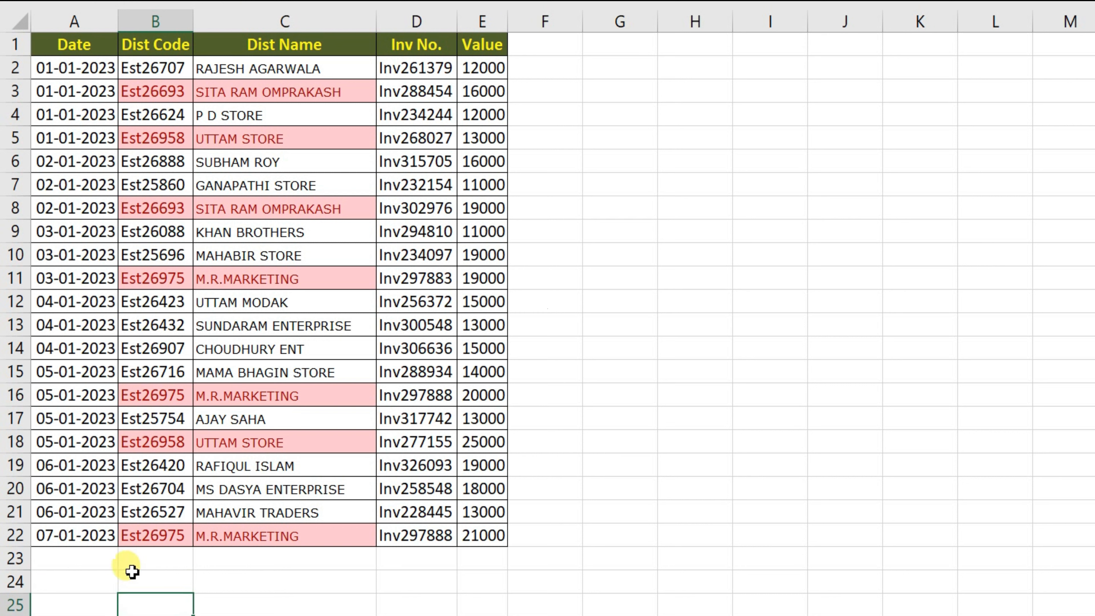
- Number the two most recent M.R.MARKETING entries in column F, entering 2 in F16 and 1 in F22
left_click(221, 535)
left_click_drag(221, 535, 222, 399)
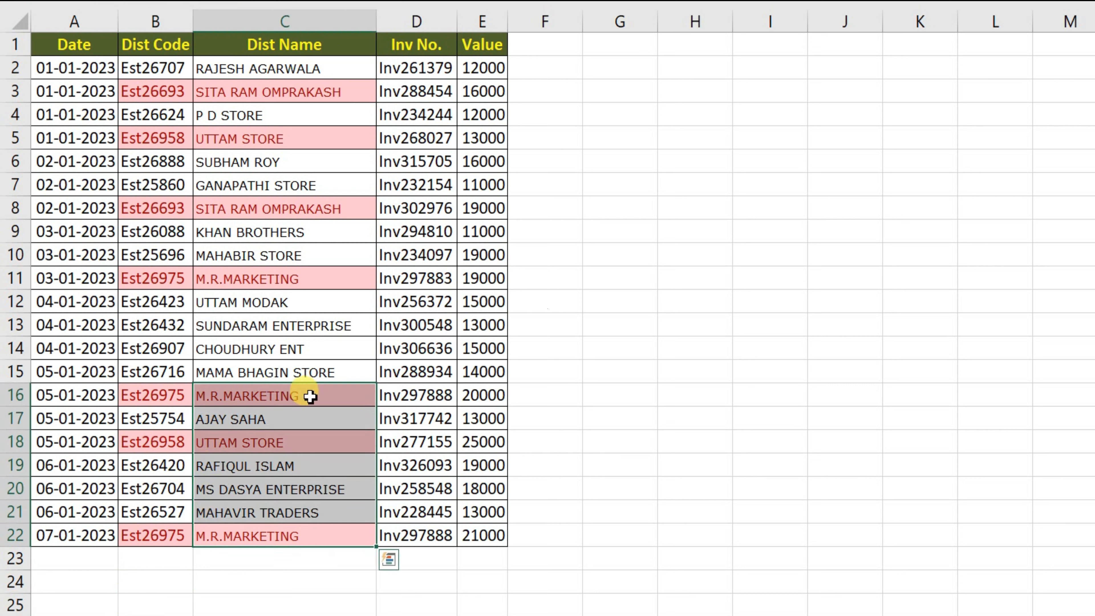
left_click(553, 396)
type("2")
left_click(542, 438)
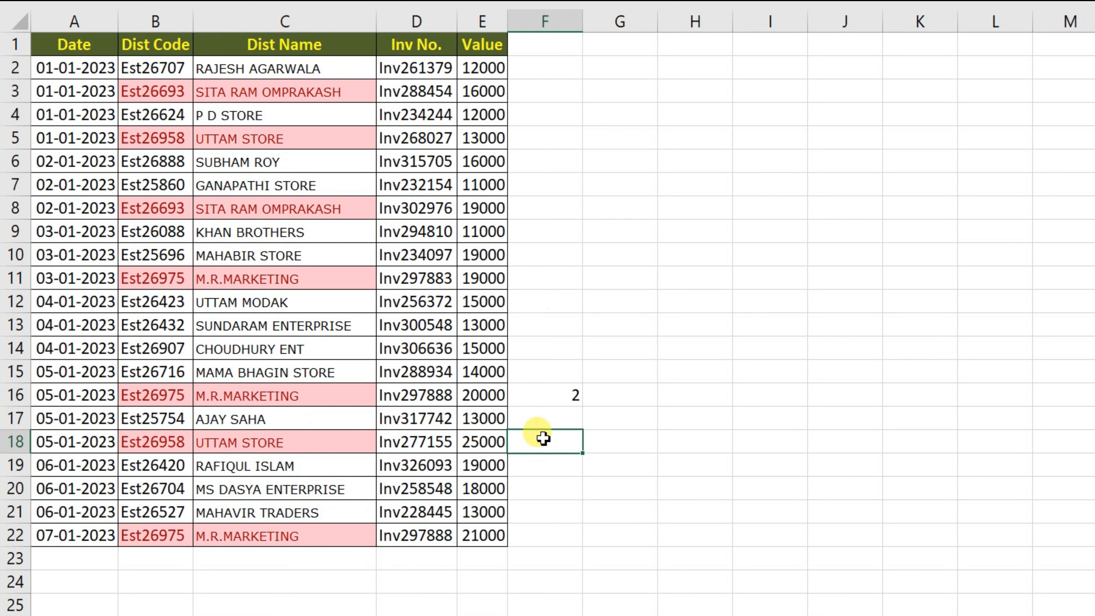
left_click_drag(73, 535, 544, 538)
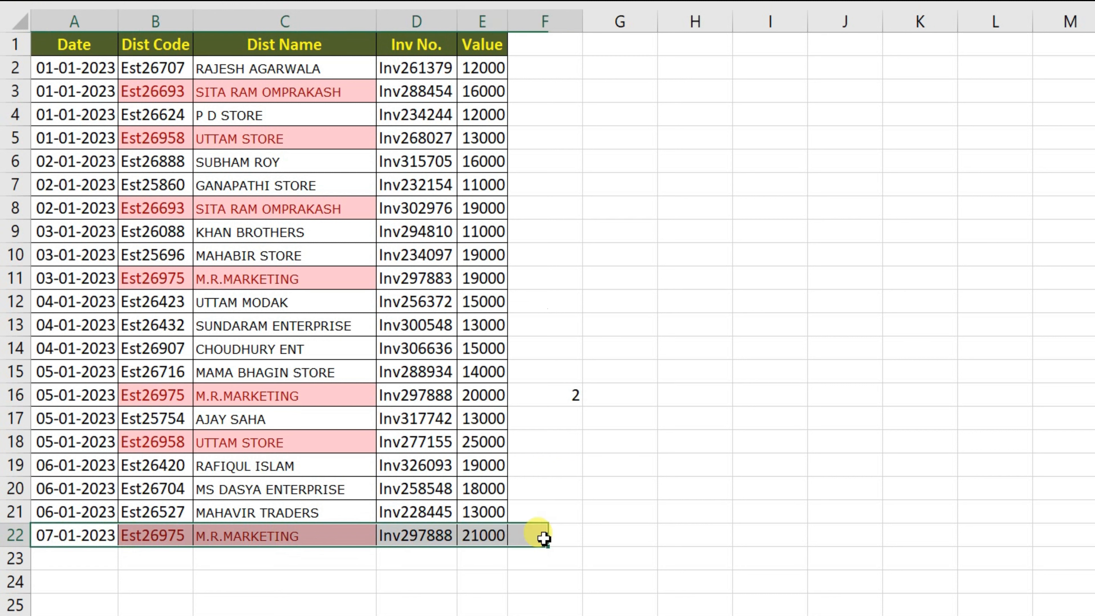
left_click(544, 537)
type("1")
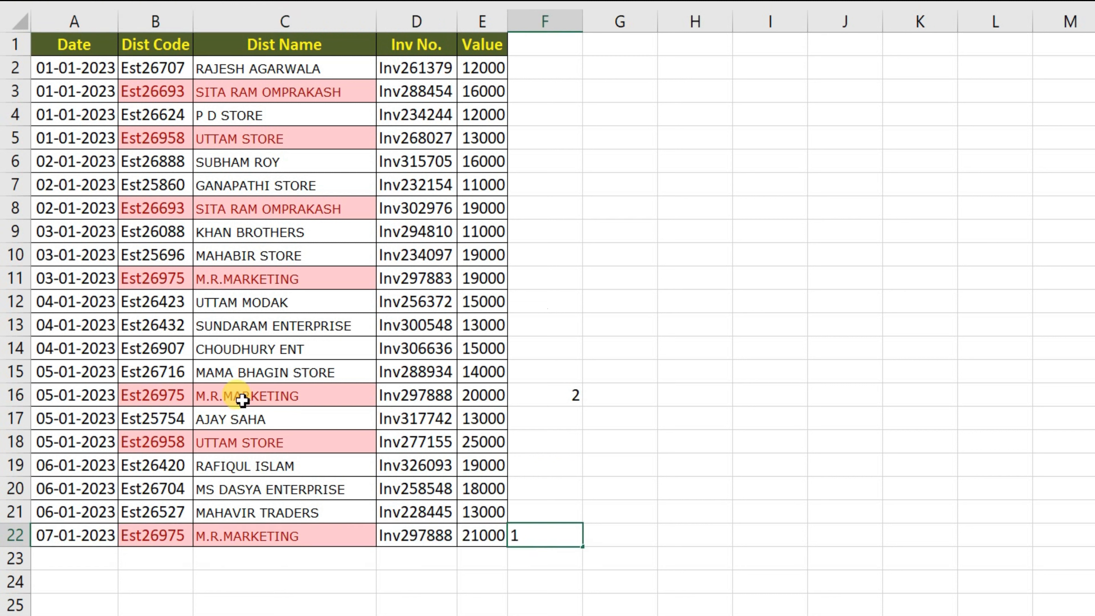
- Enter 3 in F11 as the occurrence number of the oldest M.R.MARKETING entry
left_click_drag(242, 400, 562, 393)
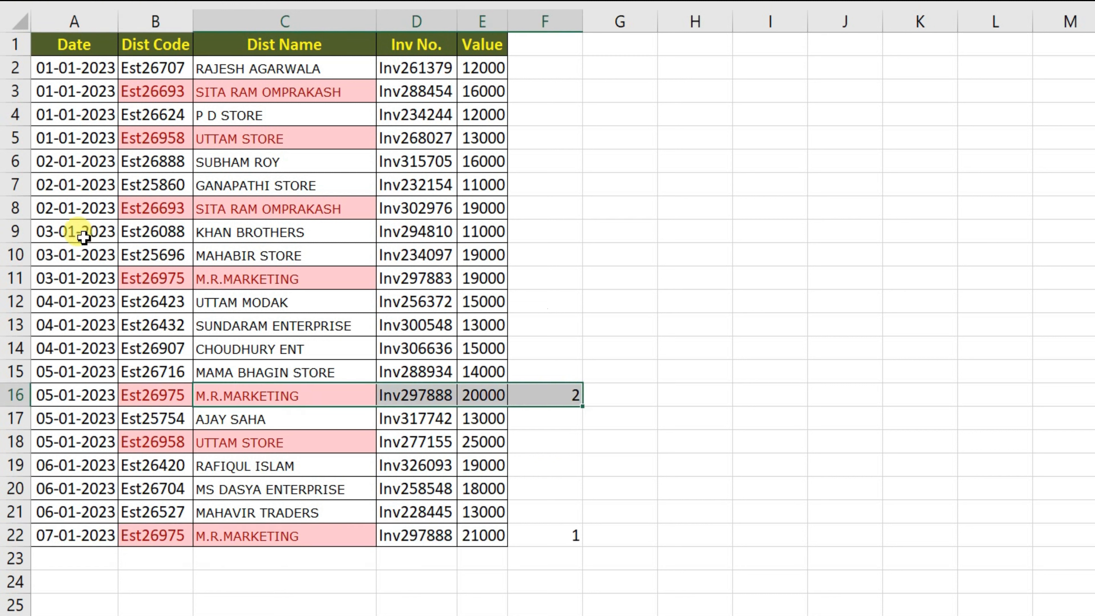
left_click_drag(73, 276, 560, 276)
left_click(565, 275)
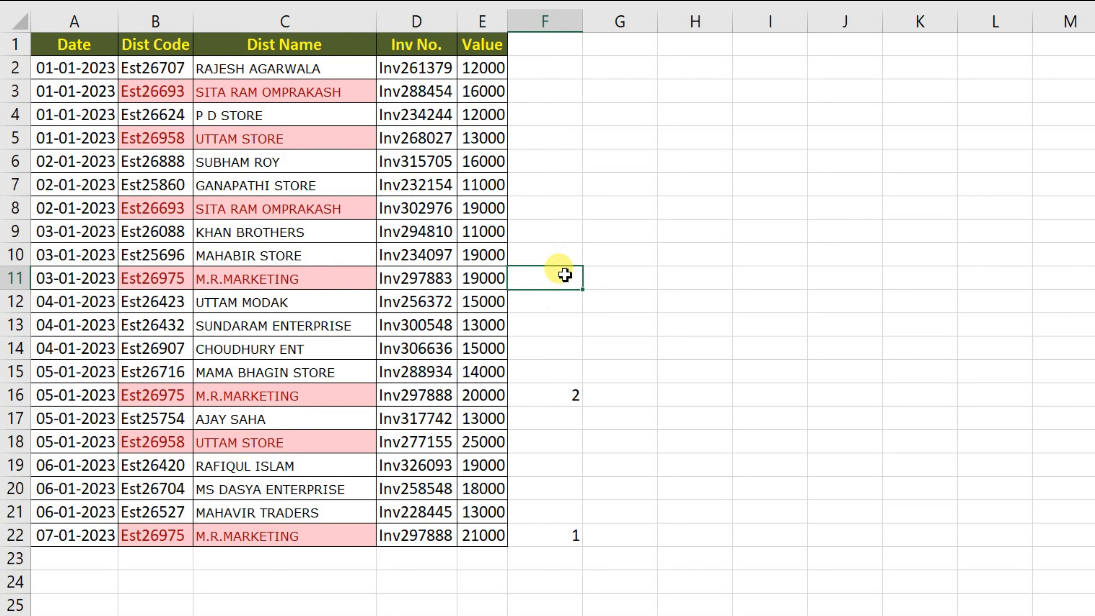
type("3")
left_click(571, 326)
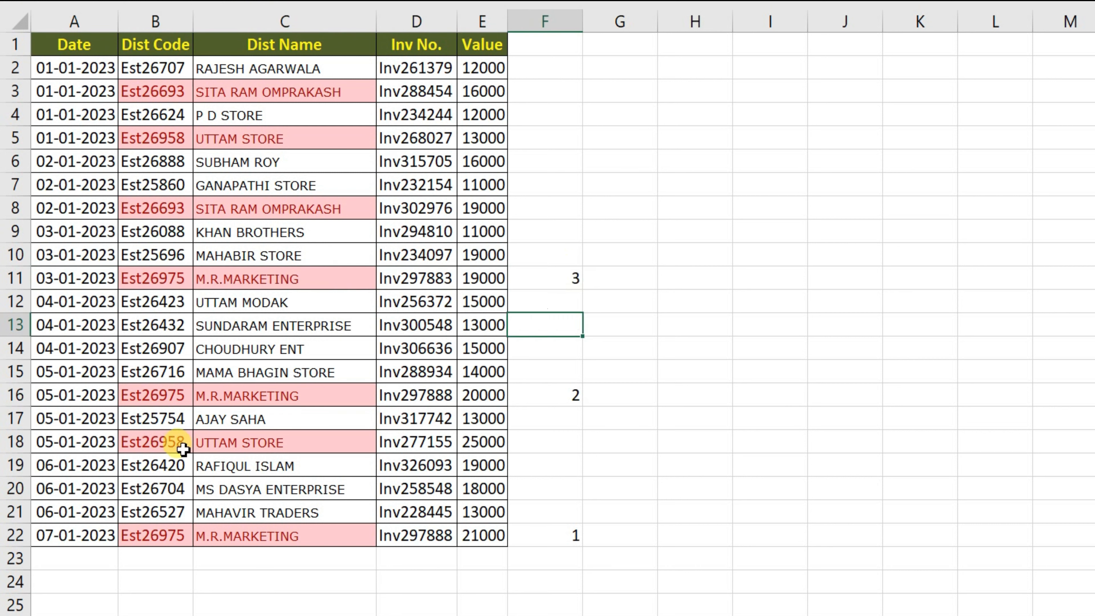
- Enter 1 in F18 as the occurrence number of the latest UTTAM STORE entry
left_click_drag(73, 443, 489, 534)
left_click(93, 444)
left_click_drag(92, 445, 479, 443)
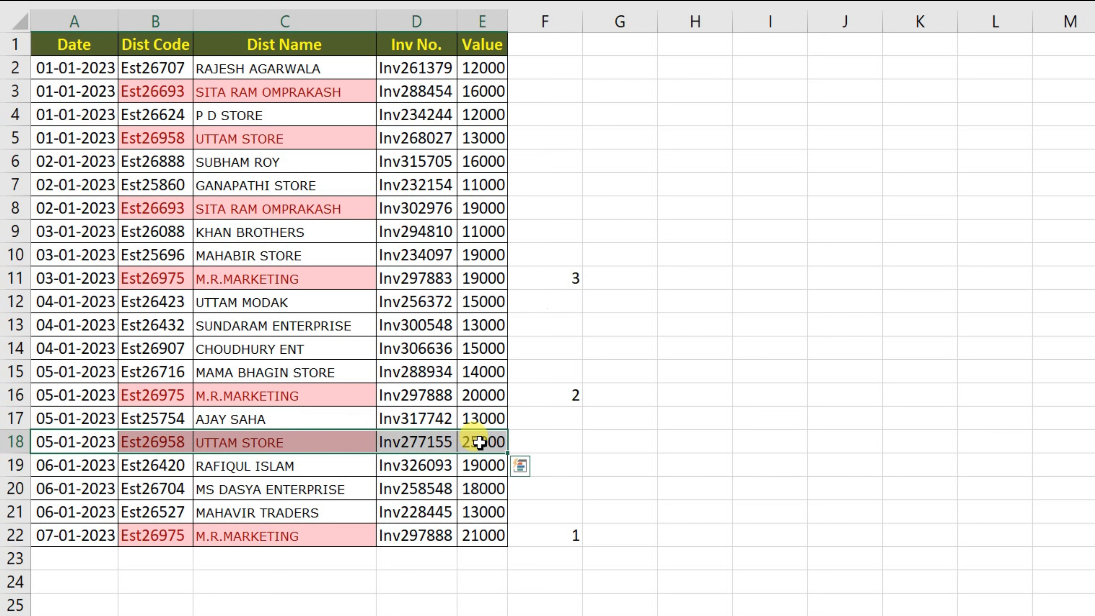
left_click(521, 442)
type("1")
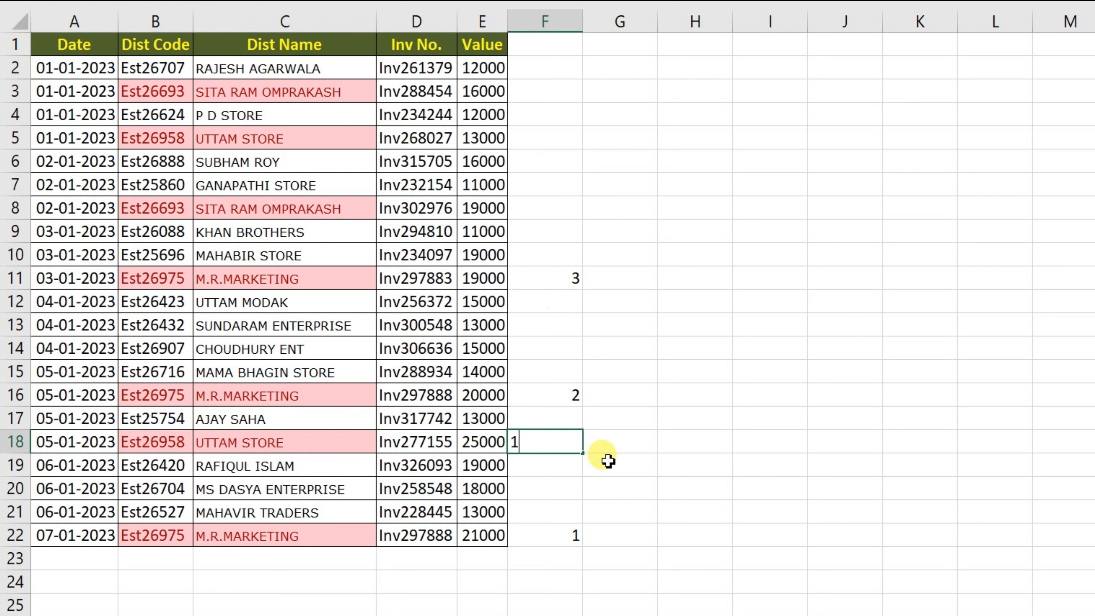
left_click(609, 456)
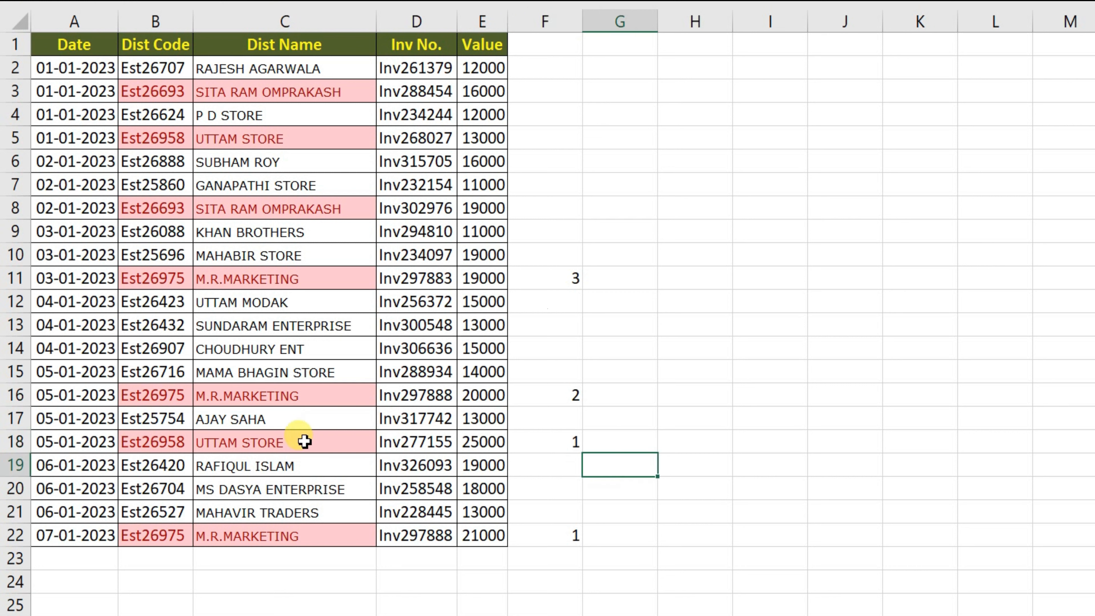
- Enter 2 in F5 as the occurrence number of the earlier UTTAM STORE entry
left_click_drag(306, 440, 577, 135)
left_click(566, 139)
type("2")
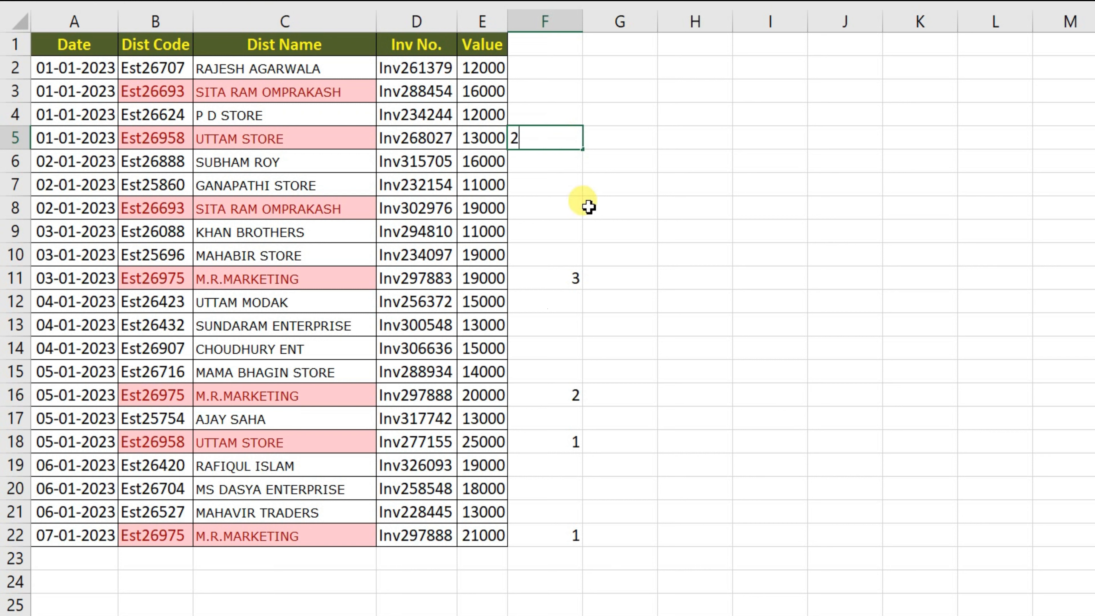
left_click(622, 237)
- Review the occurrence numbers in column F and the M.R.MARKETING entry in row 11
left_click_drag(559, 134, 545, 539)
left_click(547, 441)
left_click_drag(548, 399, 549, 72)
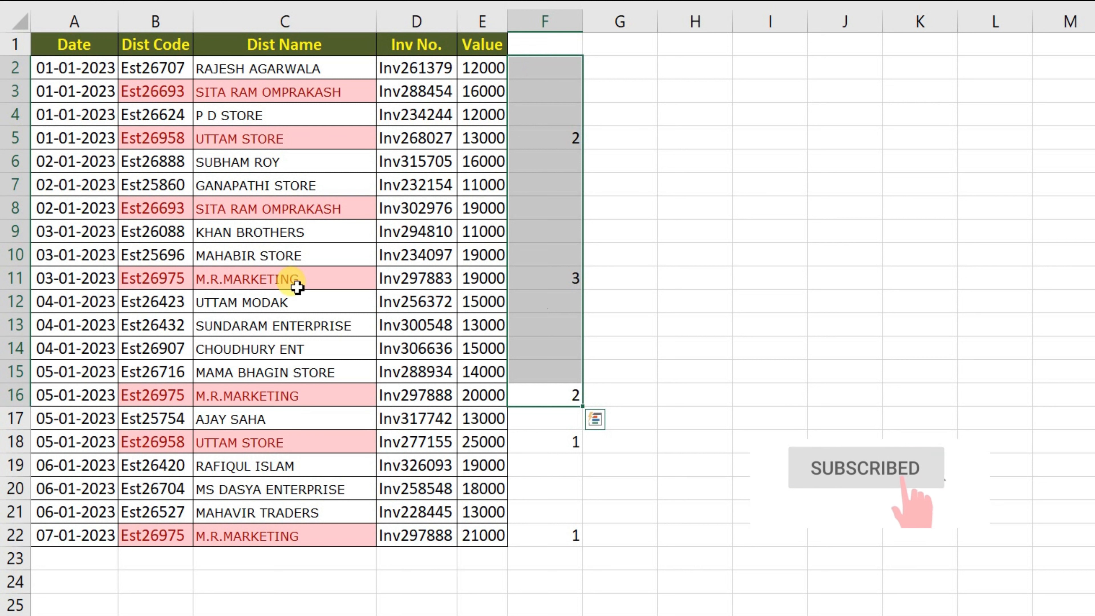
left_click_drag(297, 287, 557, 282)
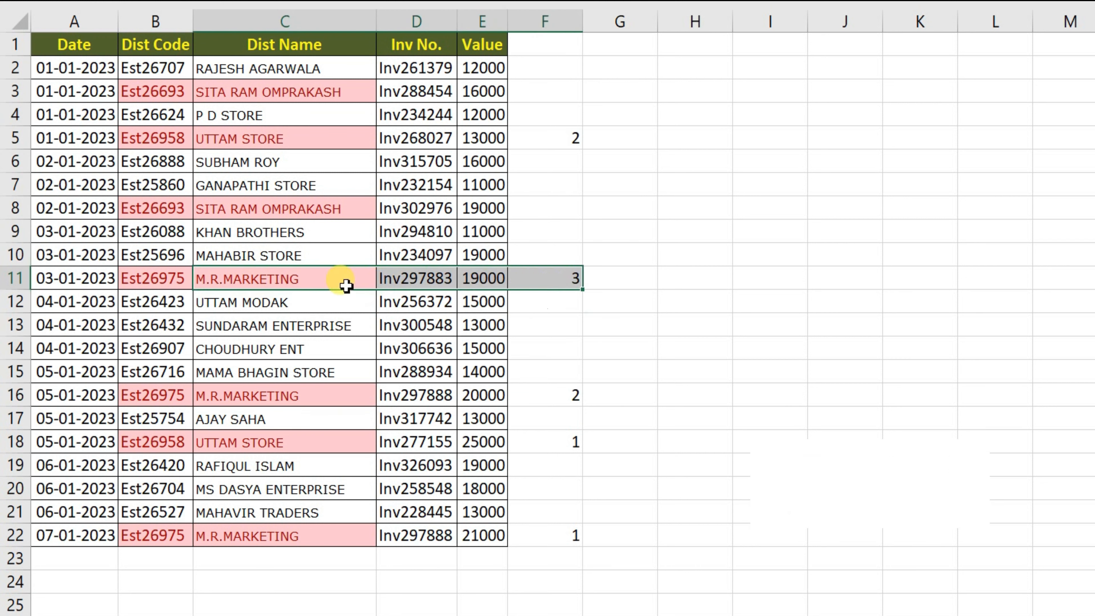
- Compare the repeated M.R.MARKETING and UTTAM STORE entries with their occurrence numbers in column F
left_click_drag(313, 284, 306, 534)
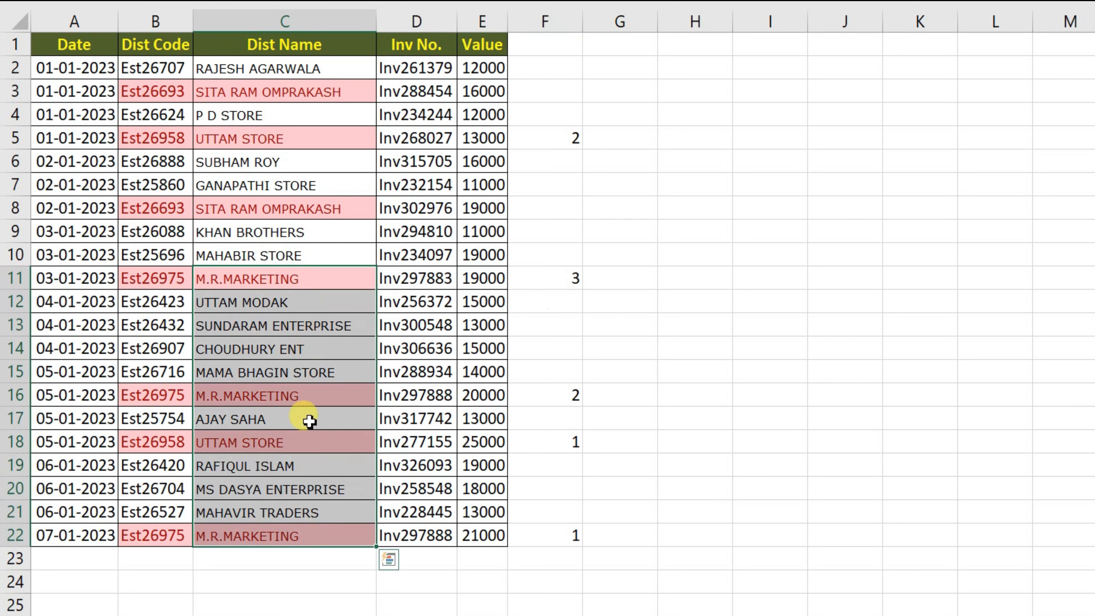
left_click(563, 283)
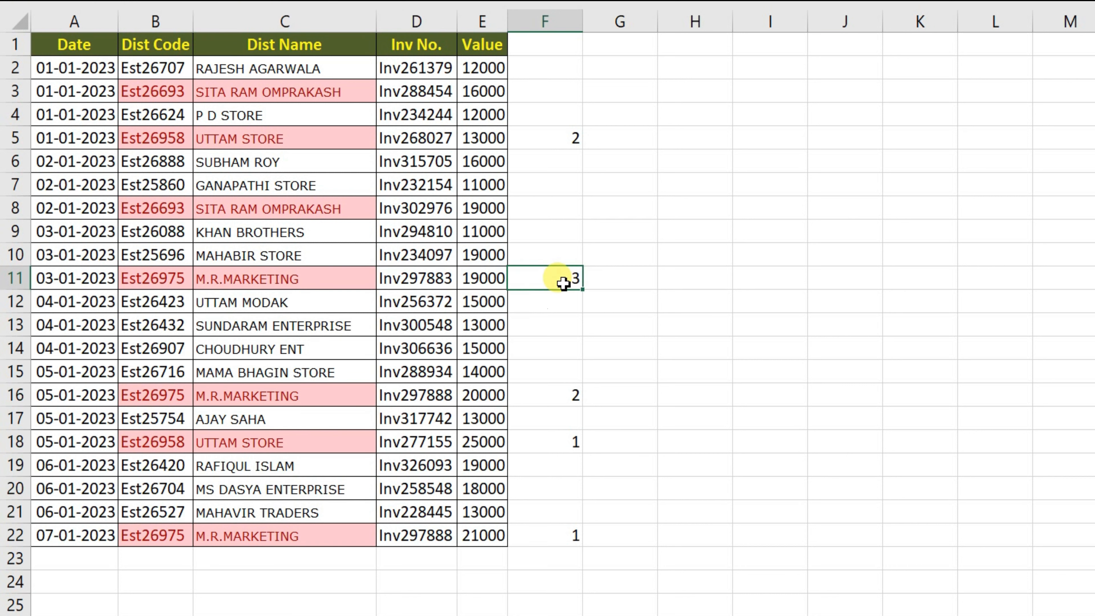
left_click_drag(327, 395, 509, 392)
left_click_drag(336, 395, 337, 526)
left_click_drag(322, 395, 555, 138)
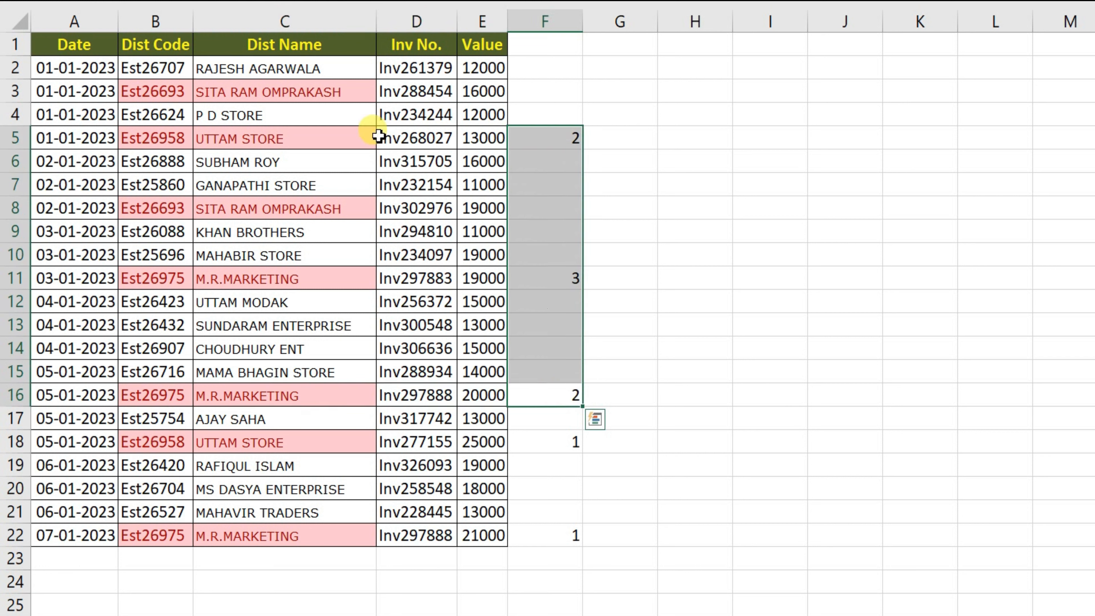
left_click_drag(366, 138, 357, 535)
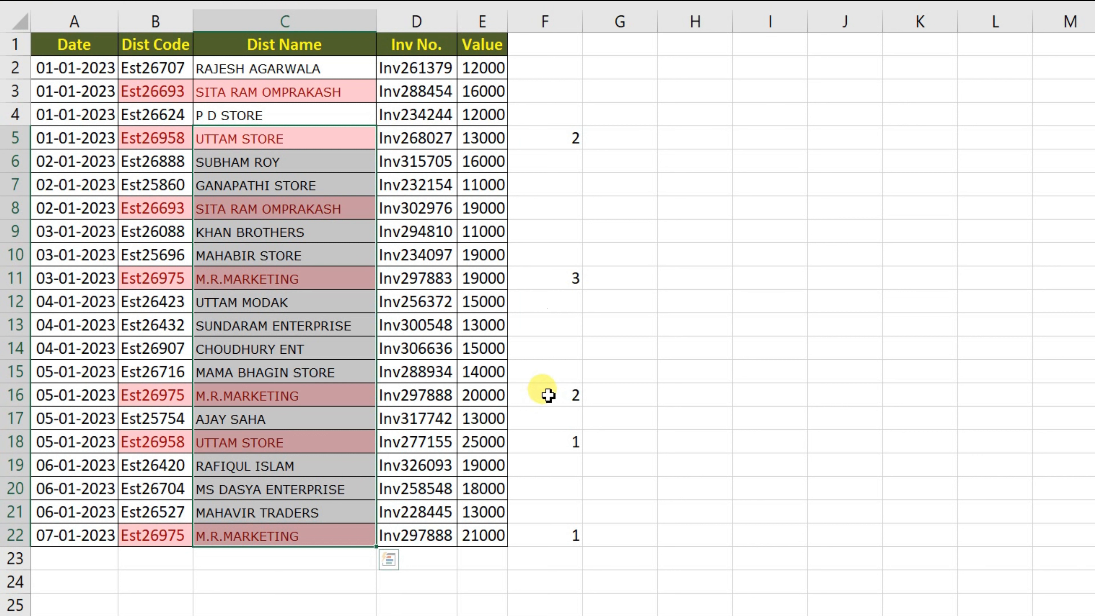
left_click(534, 82)
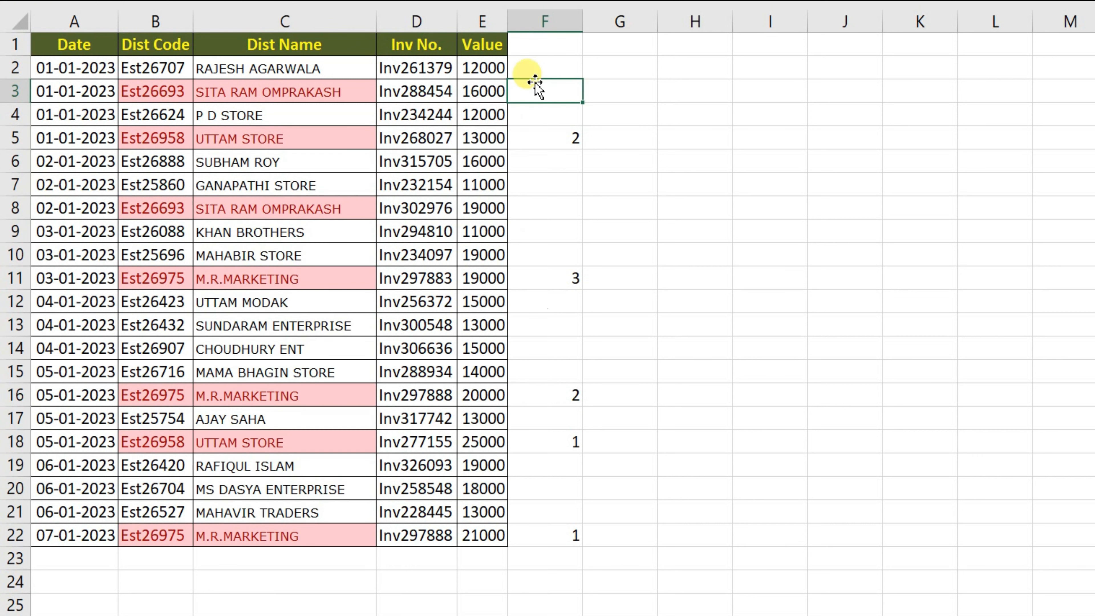
left_click_drag(533, 69, 530, 402)
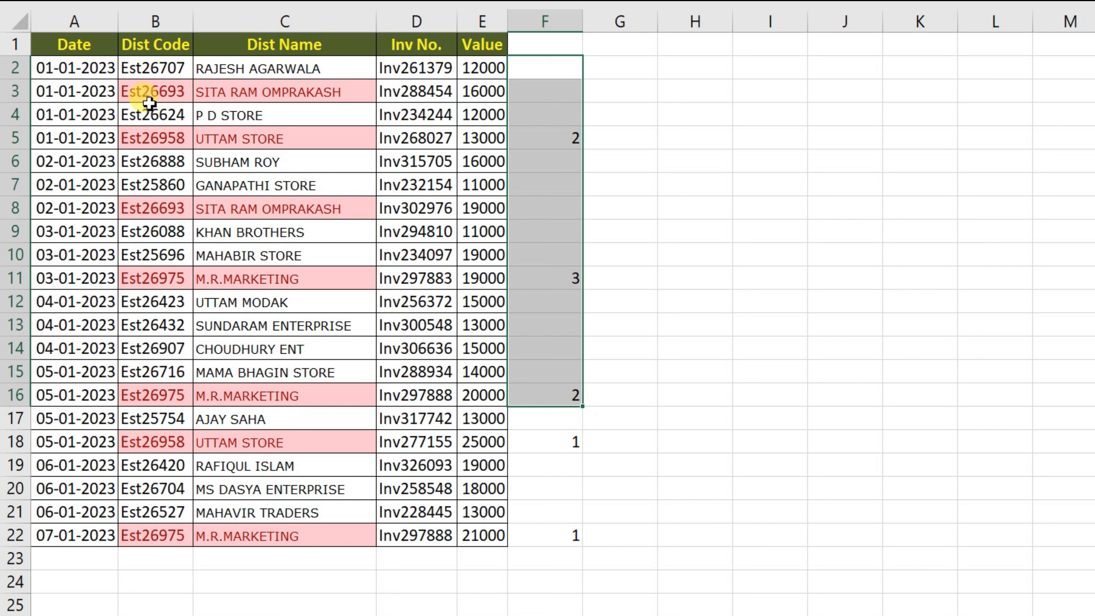
left_click_drag(75, 67, 479, 538)
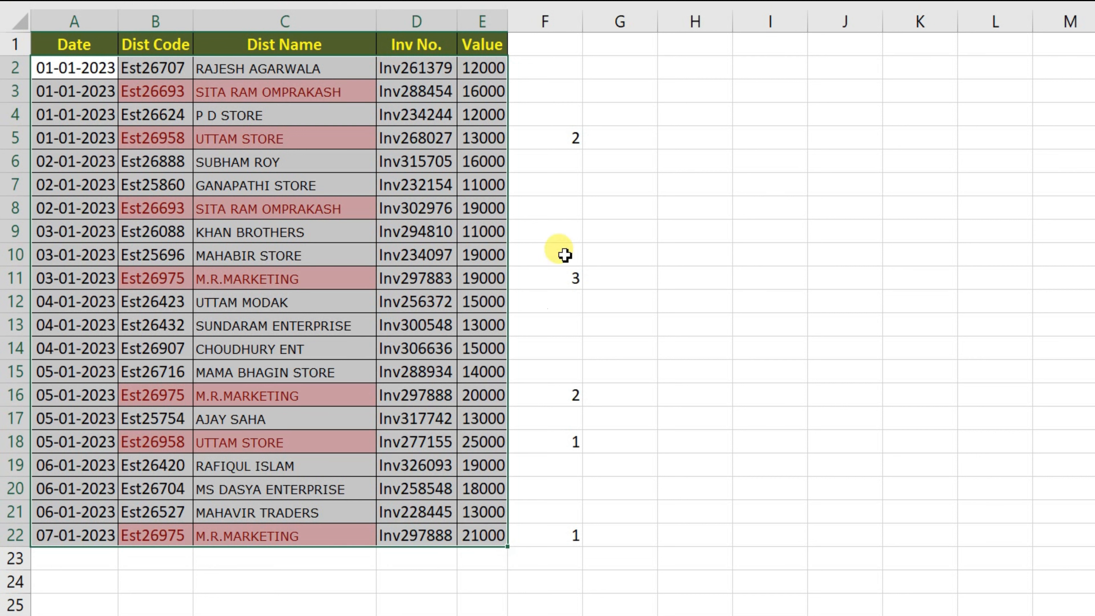
- Clear the manually entered occurrence numbers from F2:F22
left_click_drag(545, 67, 542, 535)
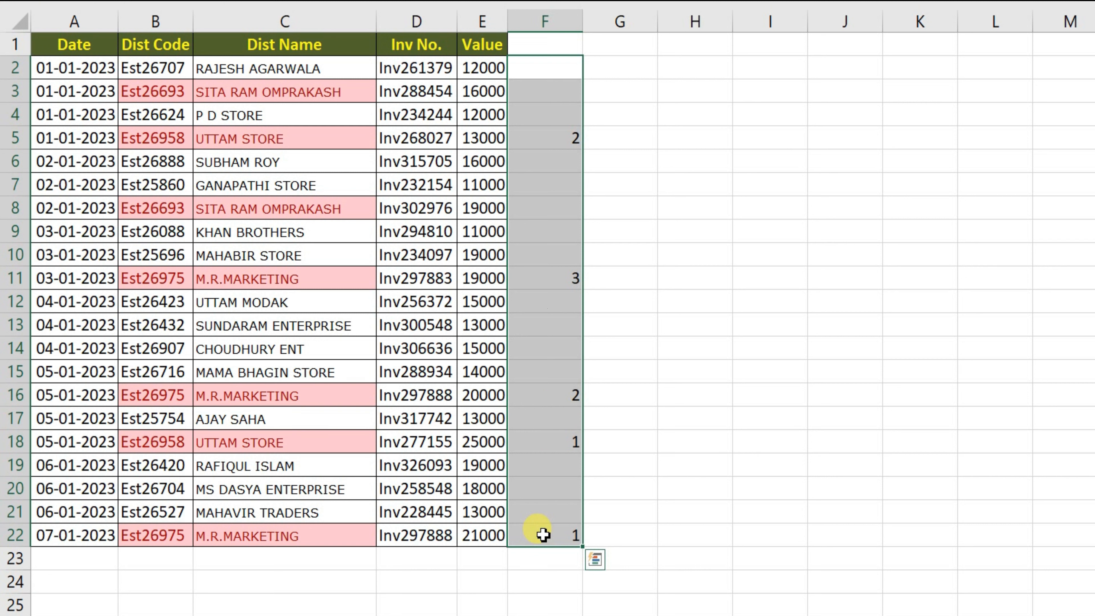
key("Delete")
left_click(603, 71)
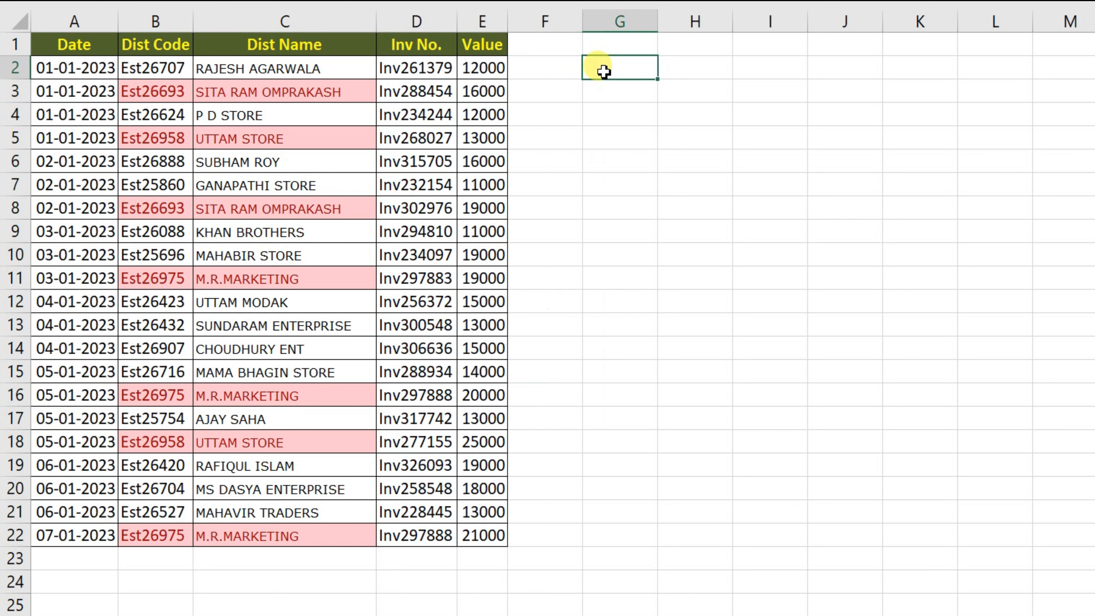
left_click_drag(637, 71, 630, 539)
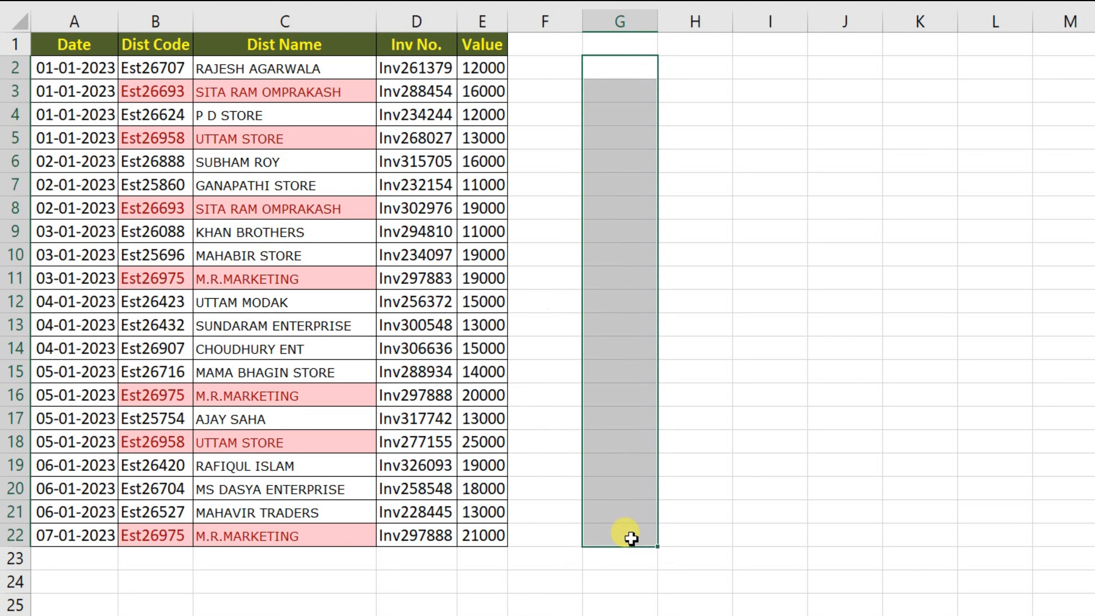
left_click(564, 540)
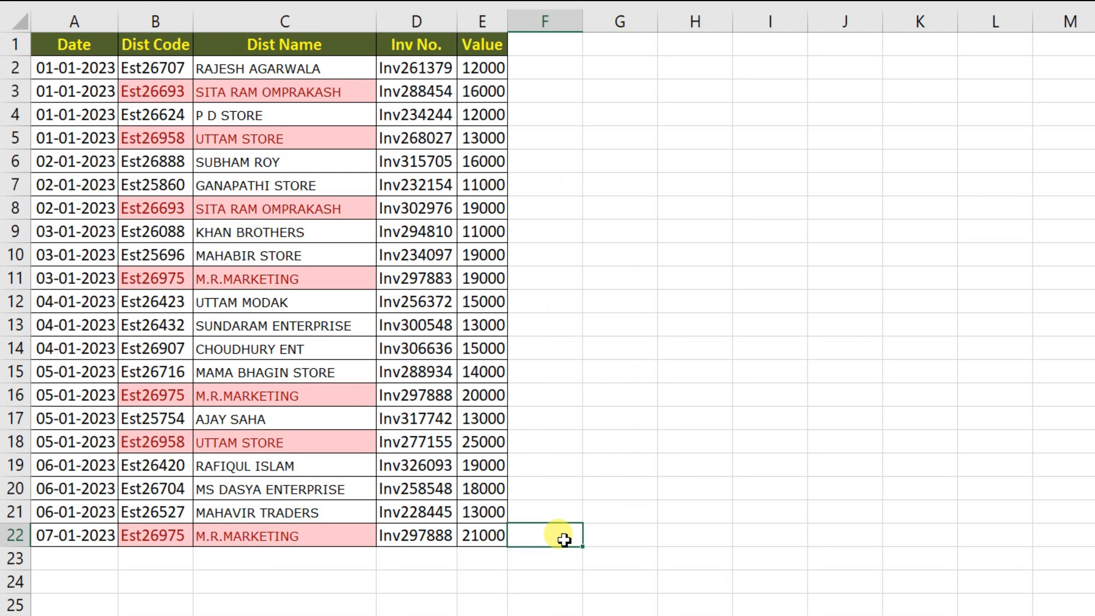
left_click_drag(564, 540, 559, 67)
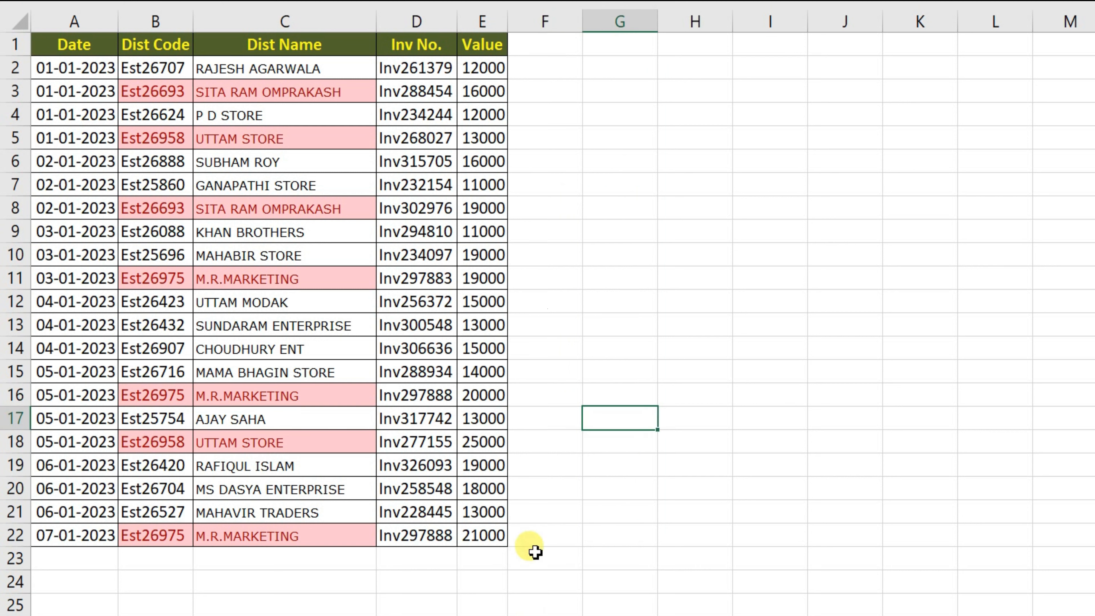
- Write the formula =COUNTIFS(C22:C22,C22) in F22 to count the distributor name on the last row
left_click(538, 539)
type("=COUNTIFS(")
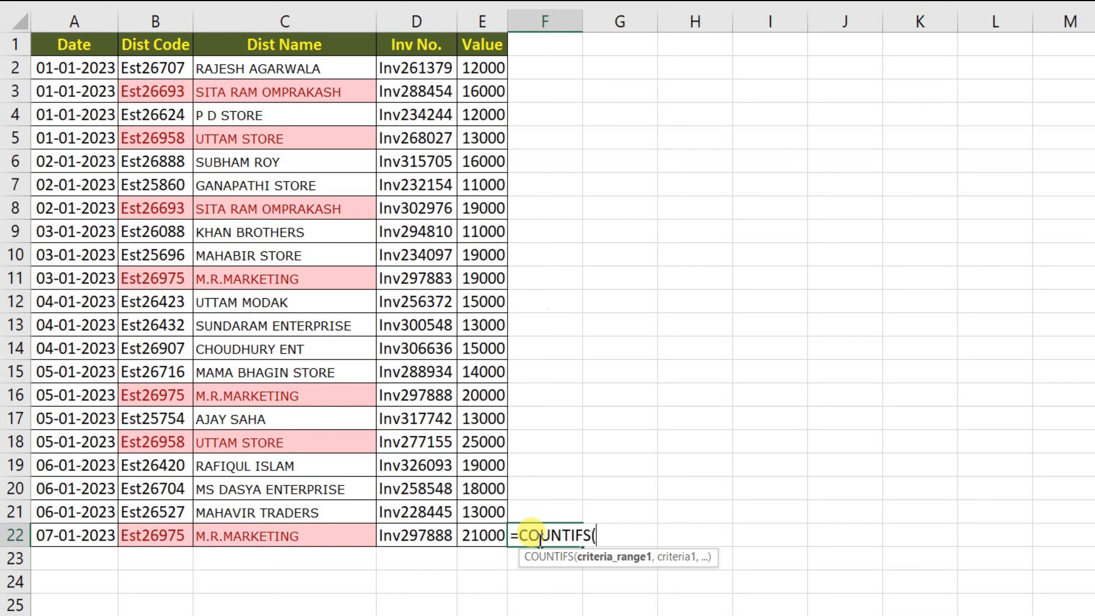
left_click(318, 529)
type(":")
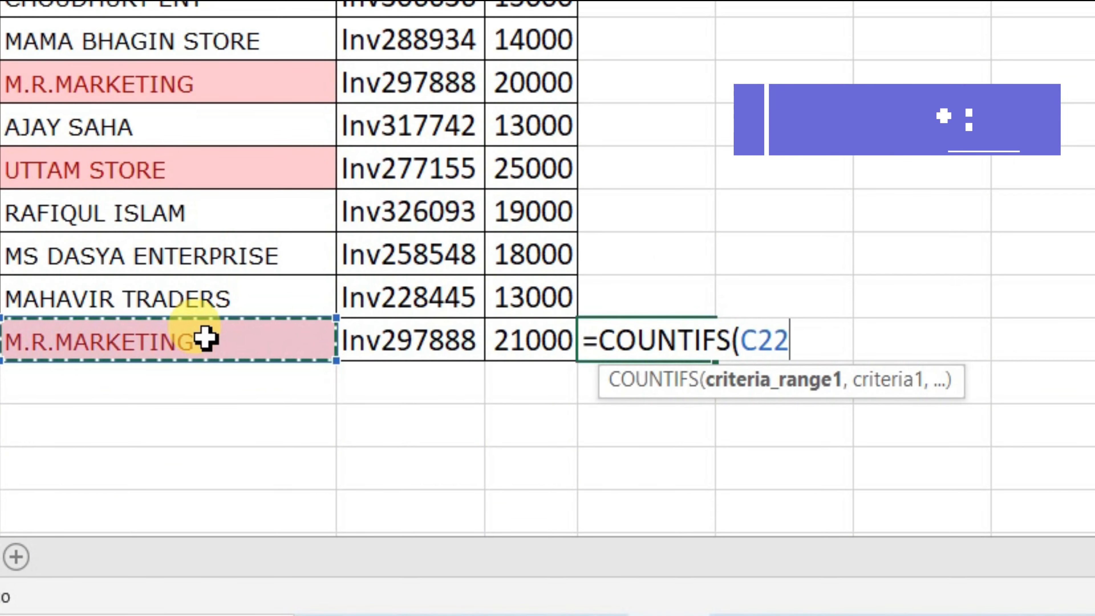
type(":")
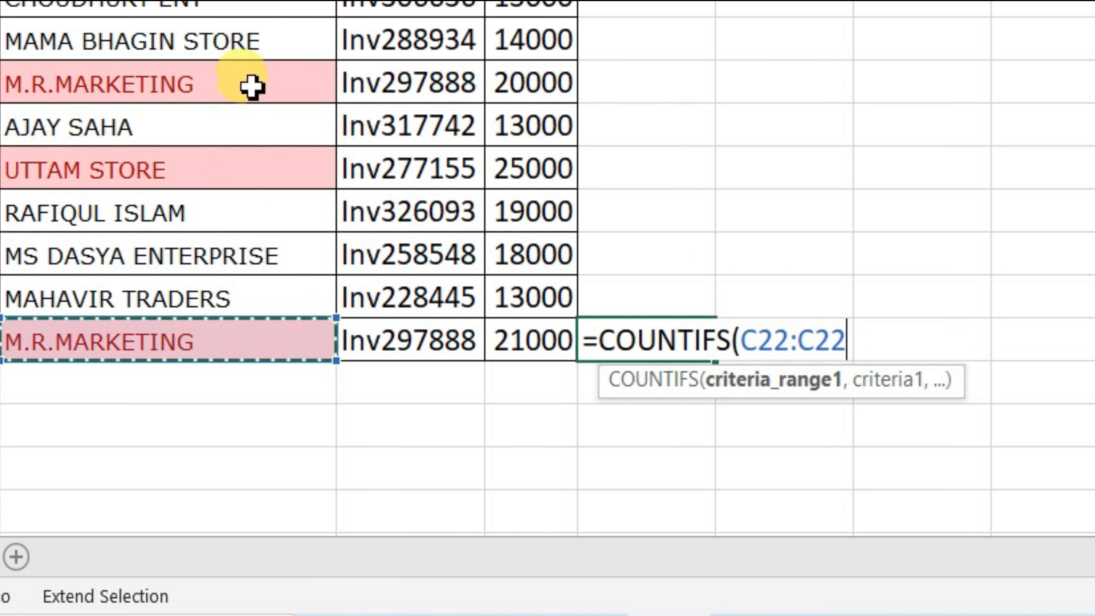
type(",")
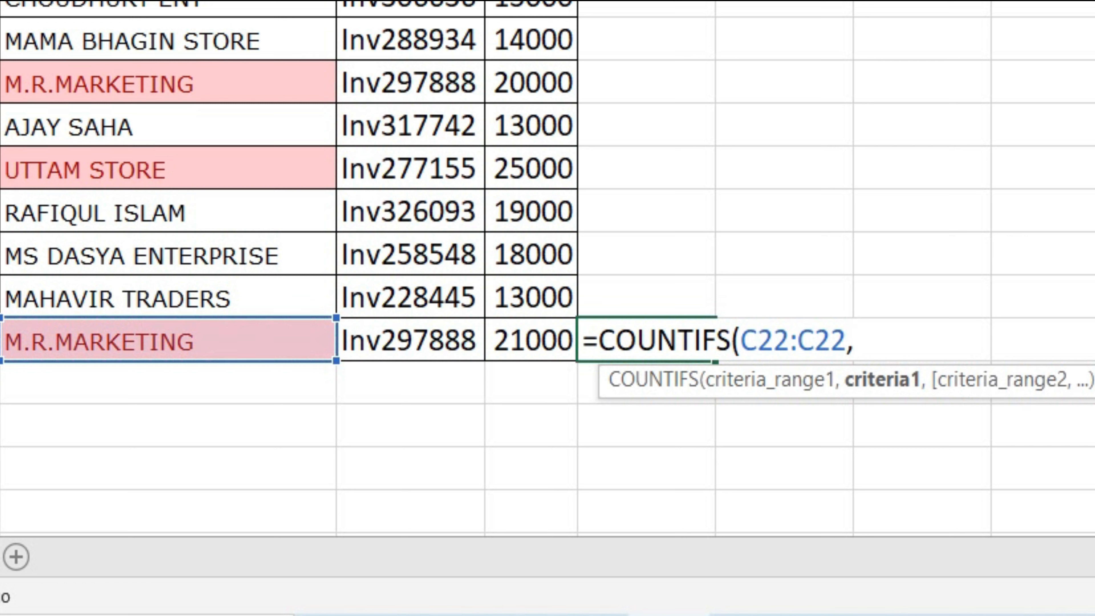
left_click(44, 342)
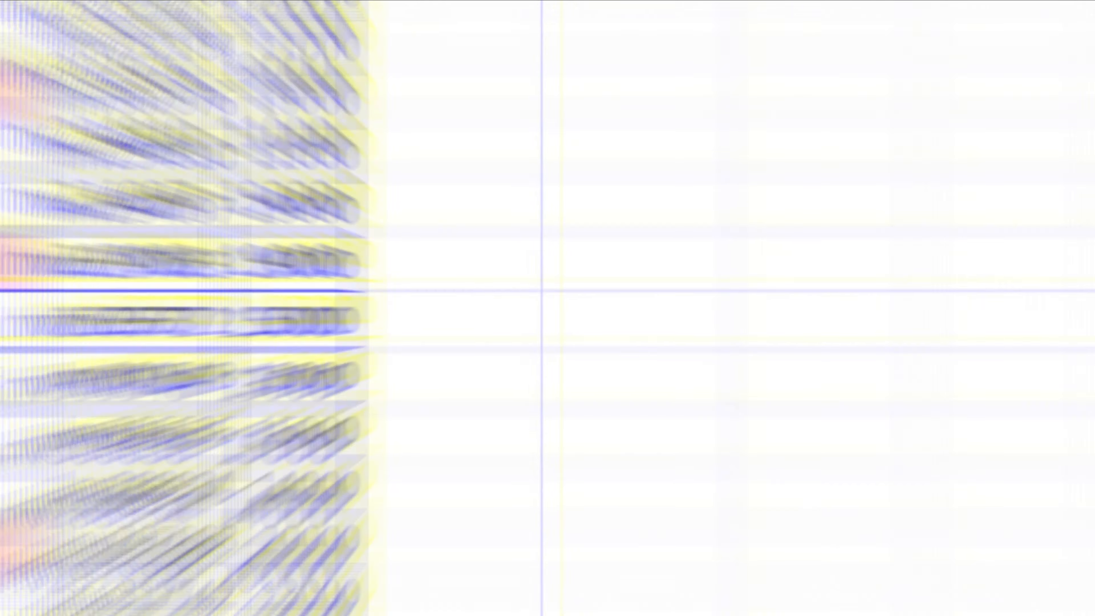
type(")")
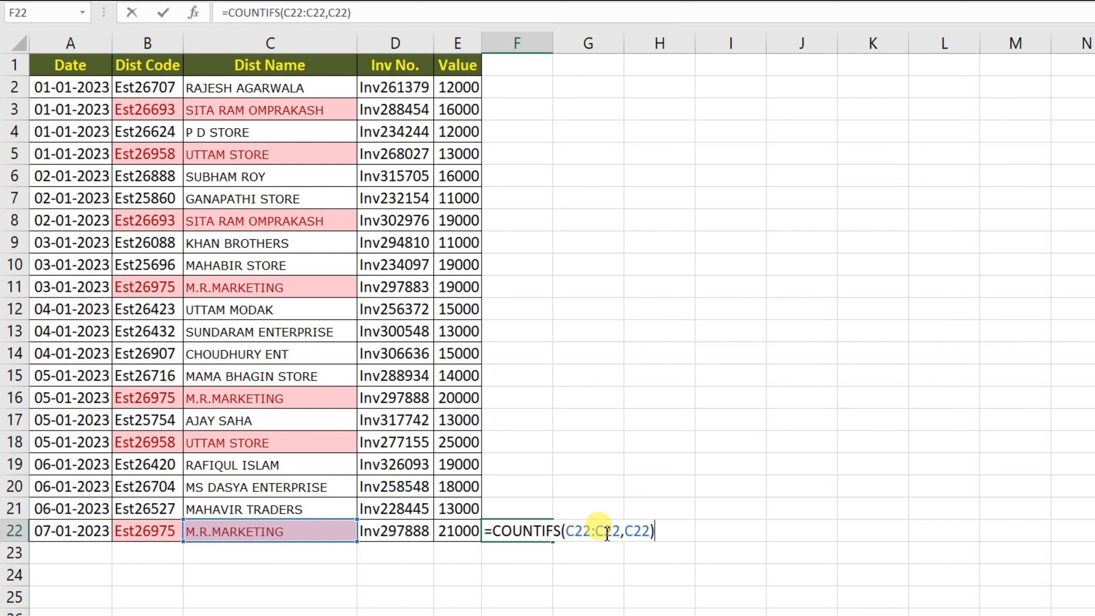
- Make the range's end reference absolute as $C$22 in the F22 formula and fill it up to F2
left_click_drag(598, 533, 620, 534)
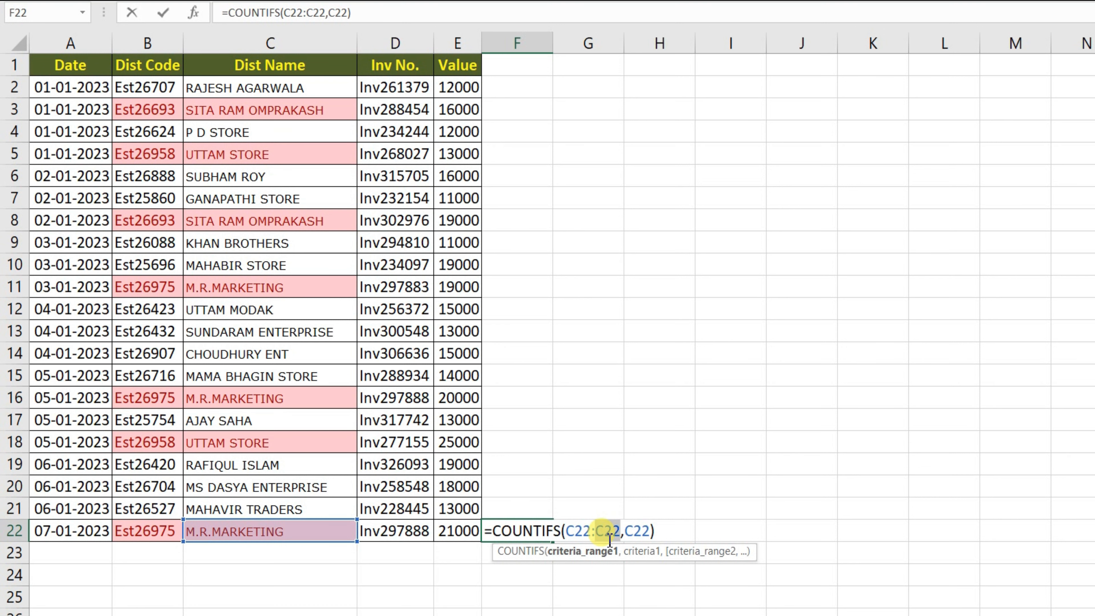
key("F4")
key("ctrl+Return")
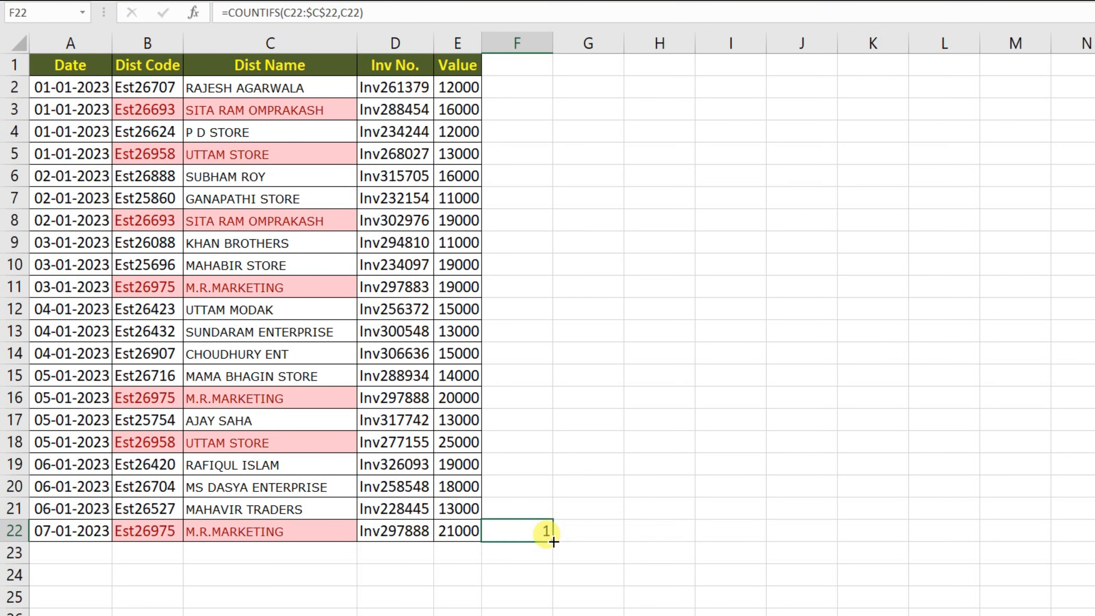
left_click_drag(552, 542, 525, 83)
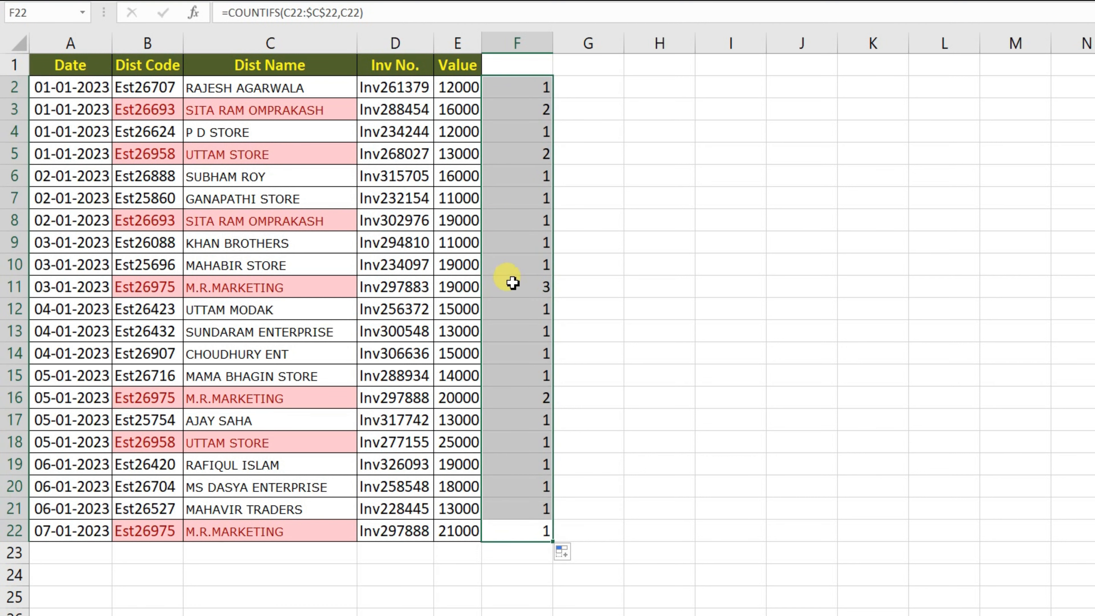
left_click(631, 441)
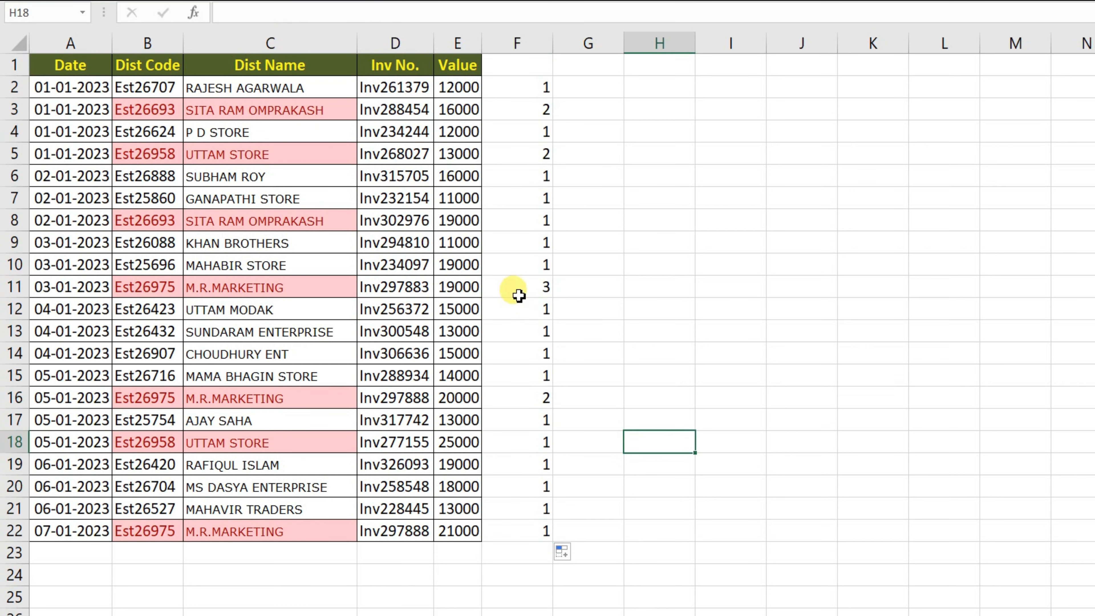
- Try narrowing the COUNTIFS range in F11 to C11:$C$11 and undo the change
double_click(517, 286)
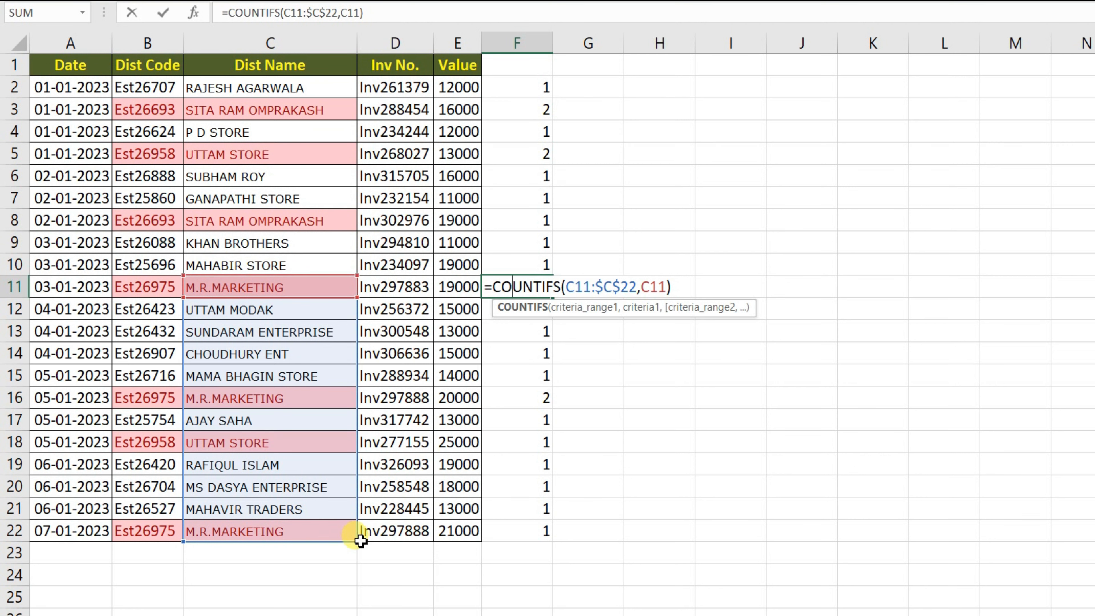
left_click_drag(358, 535, 343, 305)
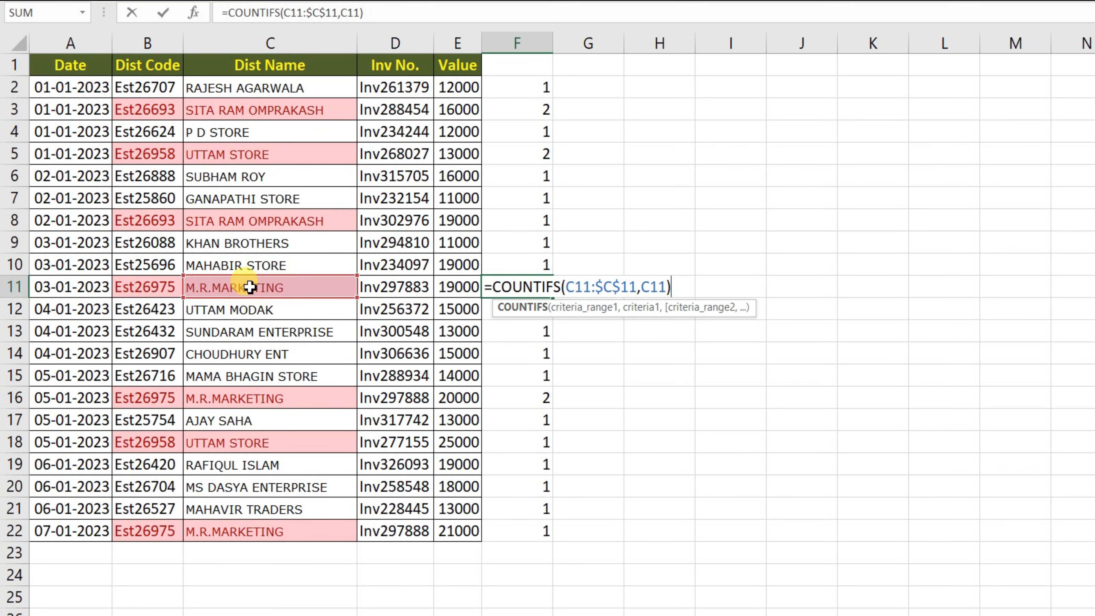
key("Return")
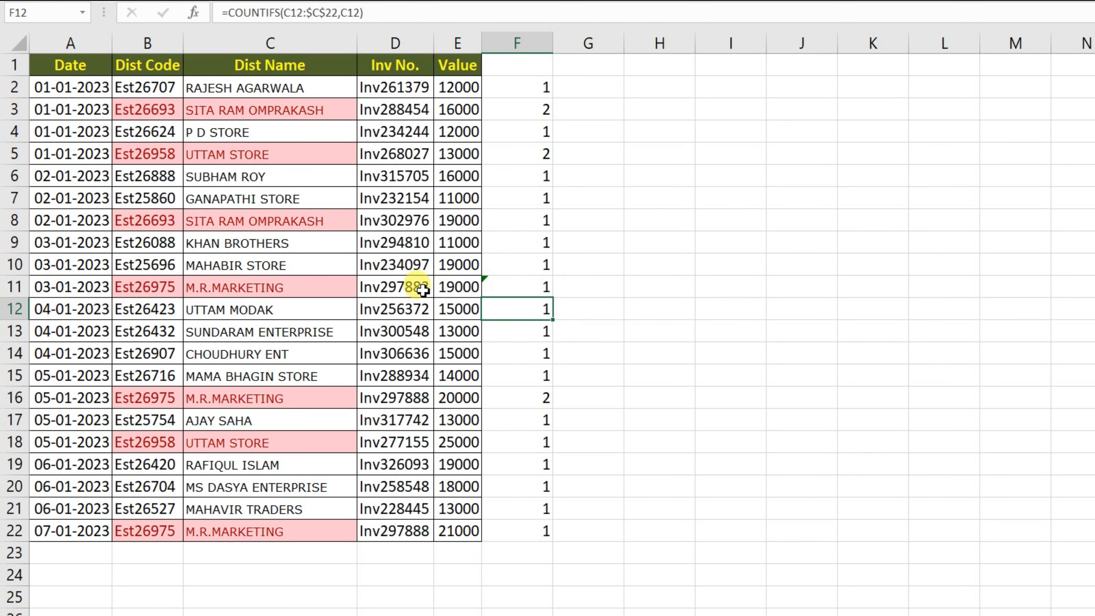
left_click(515, 287)
key("ctrl+z")
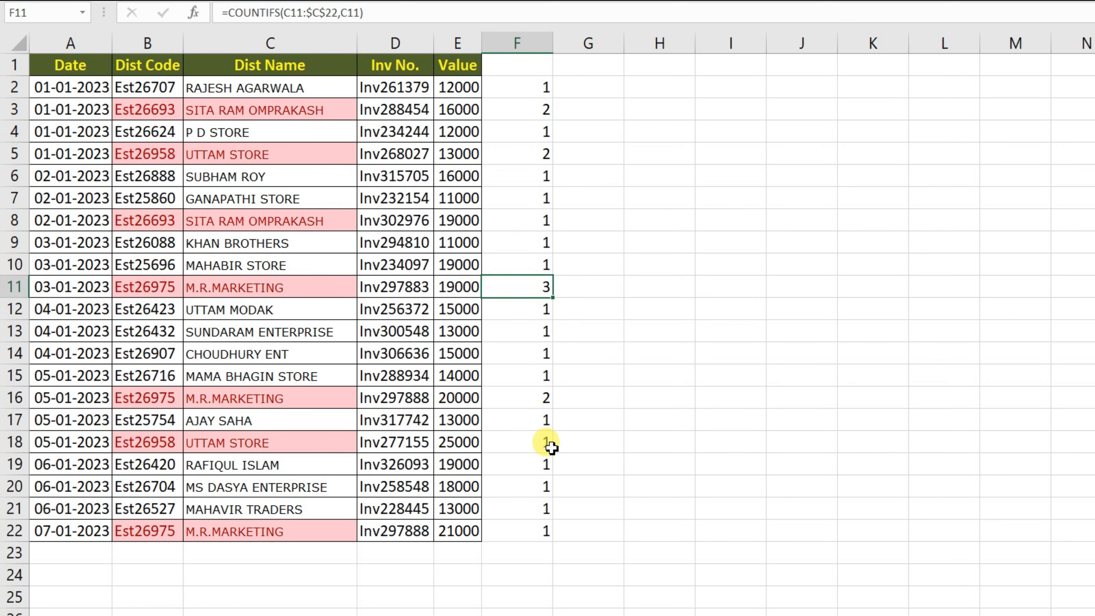
- Examine the M.R.MARKETING entries between rows 22 and 11 and the COUNTIFS formula in F22
left_click_drag(260, 534, 254, 286)
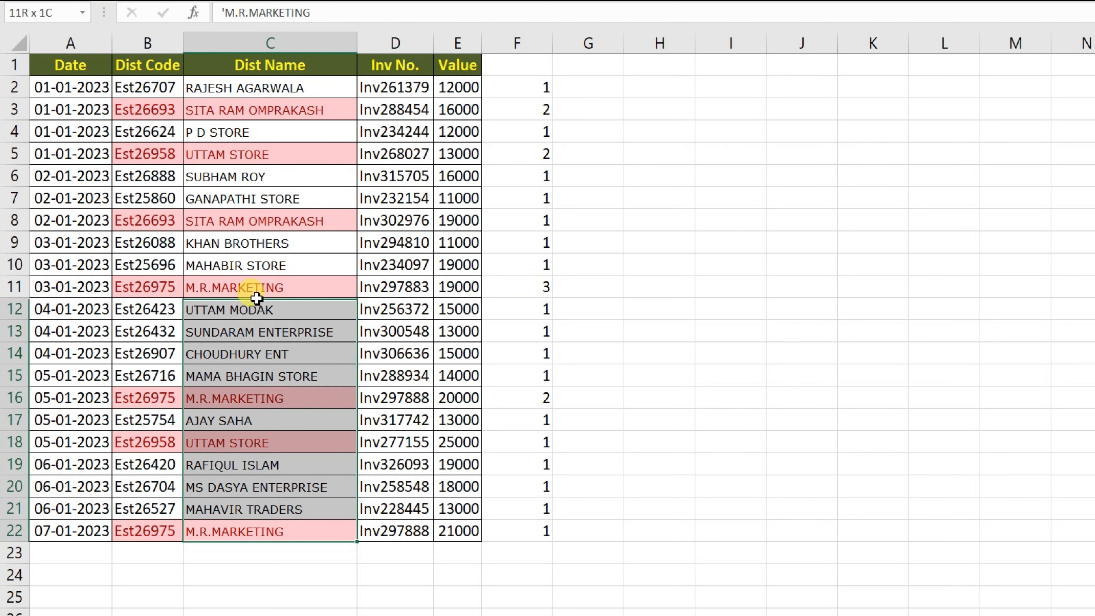
left_click(254, 286)
left_click(17, 287)
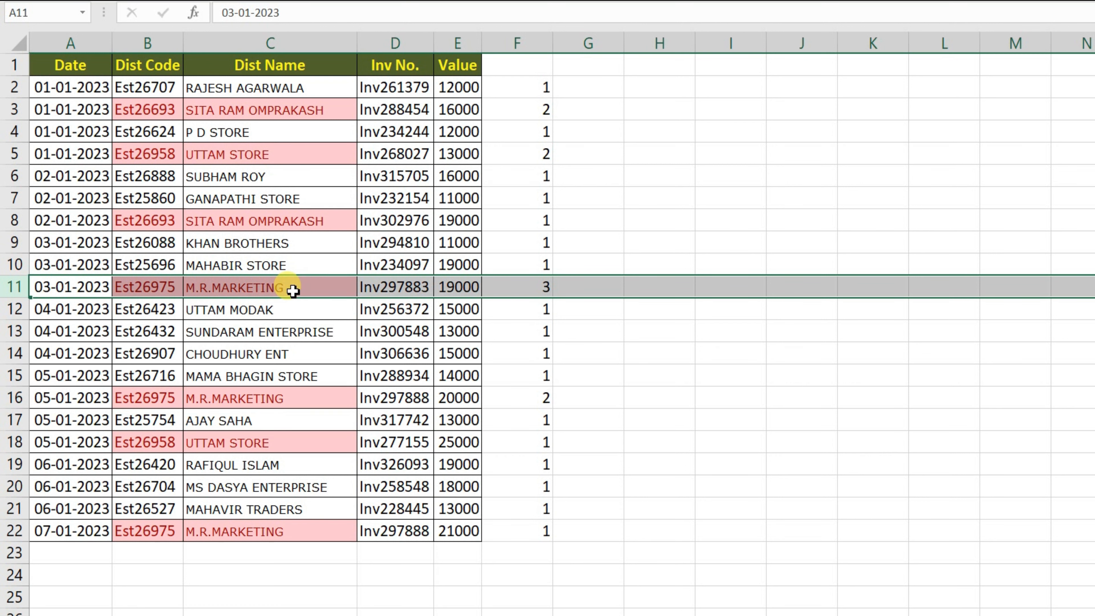
double_click(525, 530)
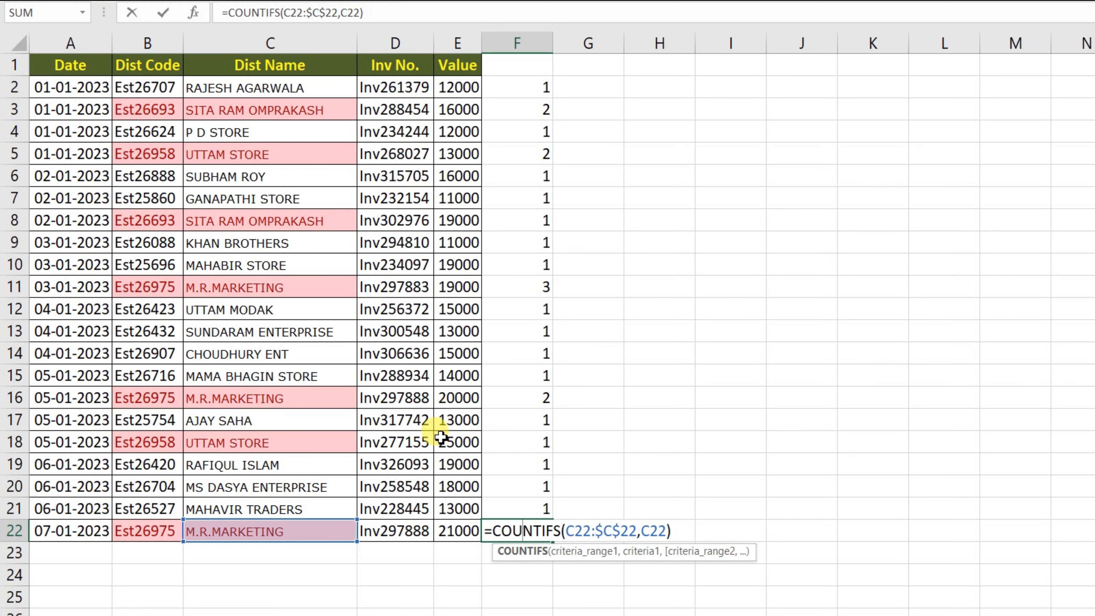
key("Return")
- Add filters to header row 1, including the blank header above the occurrence numbers in F1
key("ctrl+Up")
key("ctrl+Up")
key("Up")
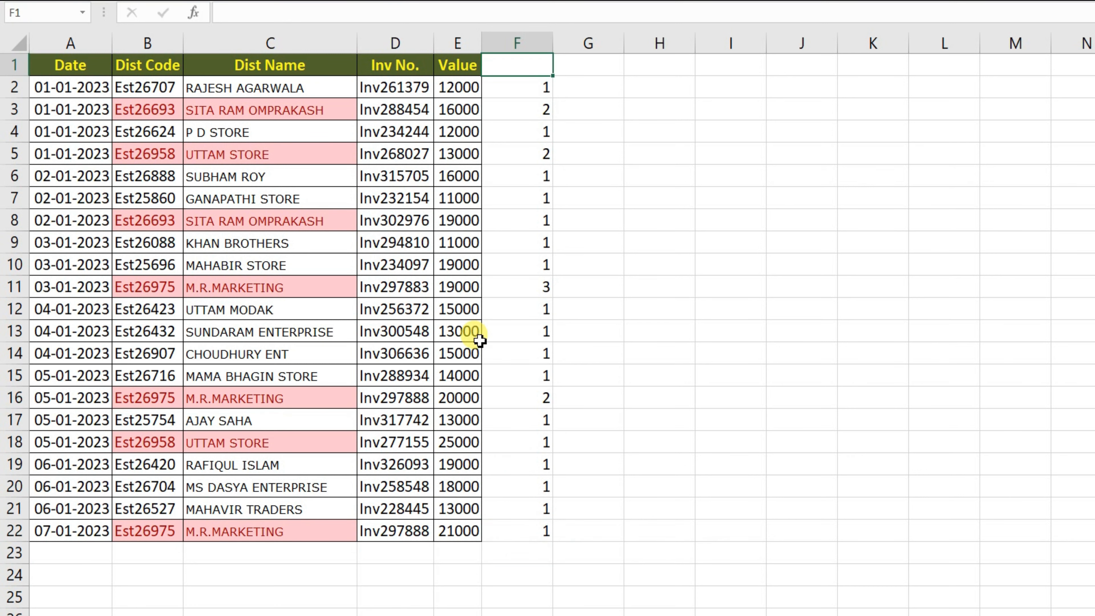
key("shift+space")
key("ctrl+shift+l")
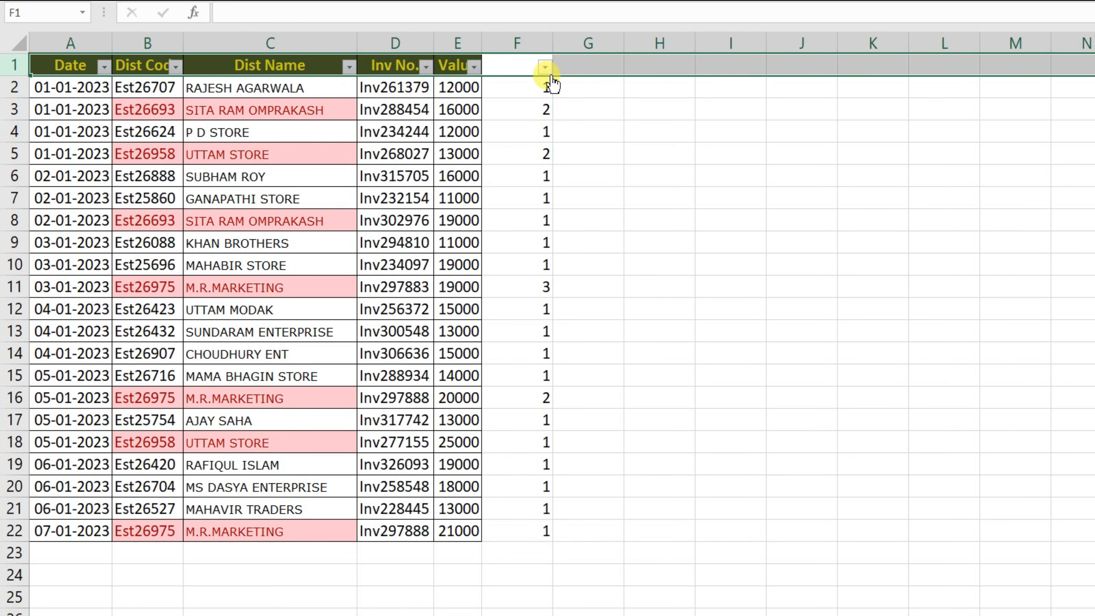
- Filter column F to exclude the value 1, keeping only 2 and 3
left_click(545, 66)
left_click(371, 279)
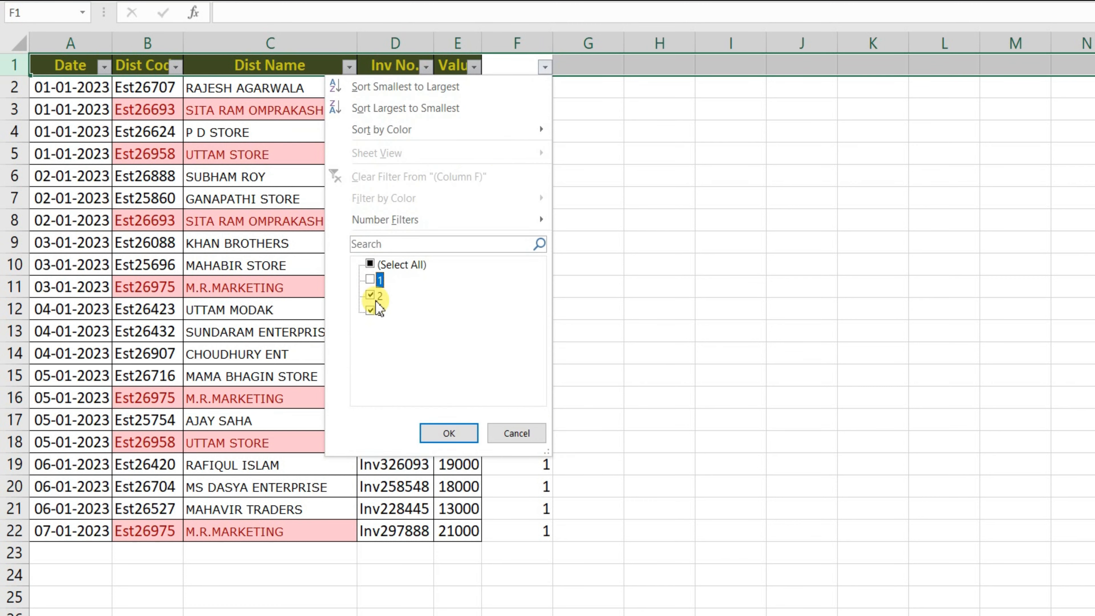
left_click(448, 433)
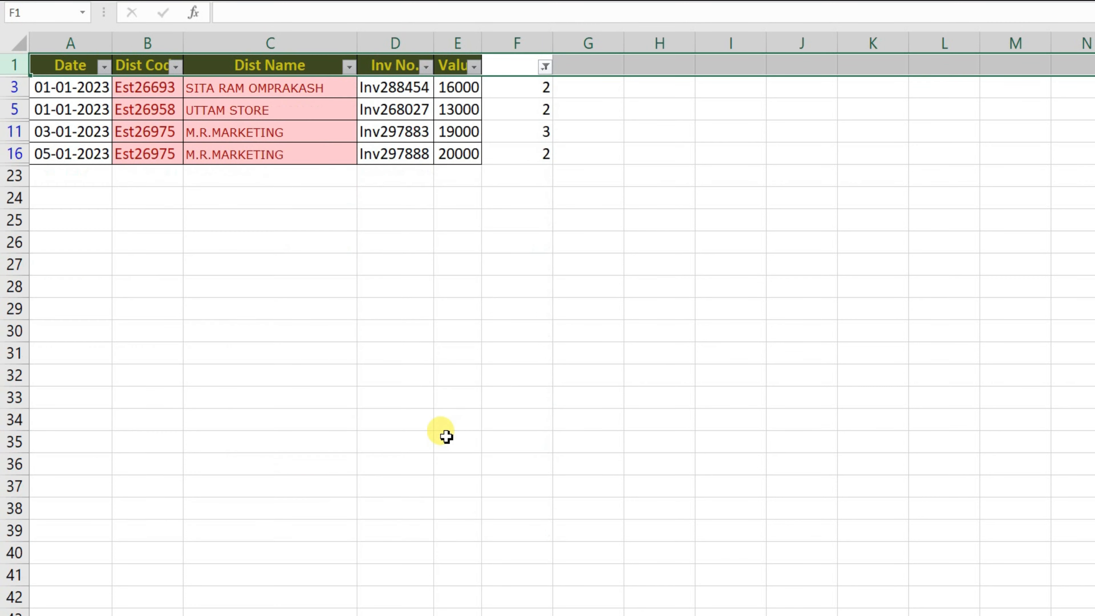
- Delete all filtered rows of earlier duplicate entries below the header
key("Down")
key("ctrl+shift+Down")
key("shift+space")
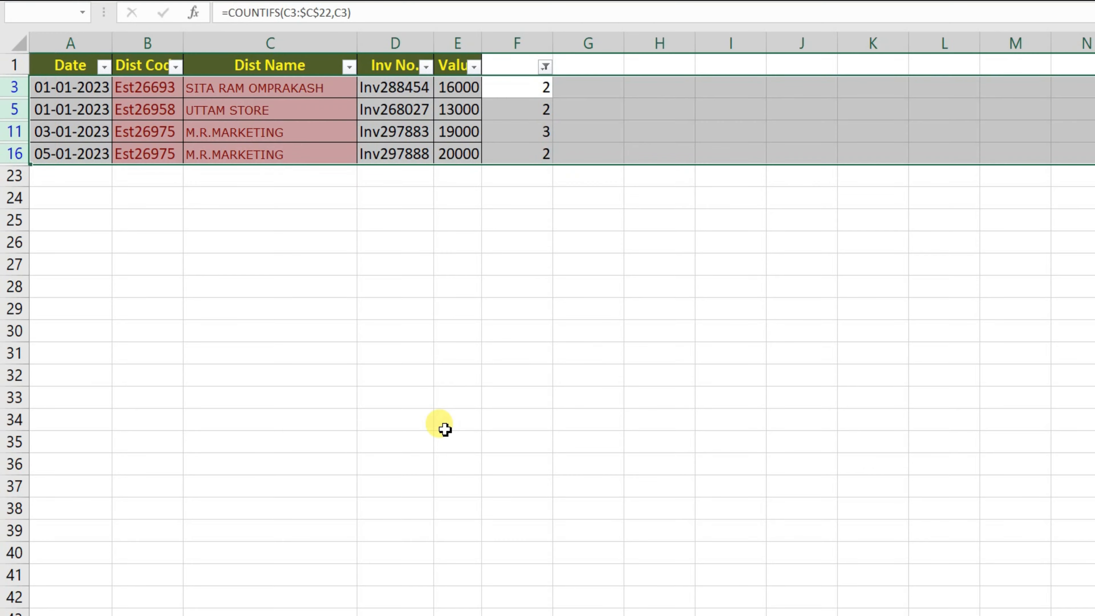
key("ctrl+minus")
- Remove the filters from header row 1 to show the remaining invoice rows
key("Up")
key("shift+space")
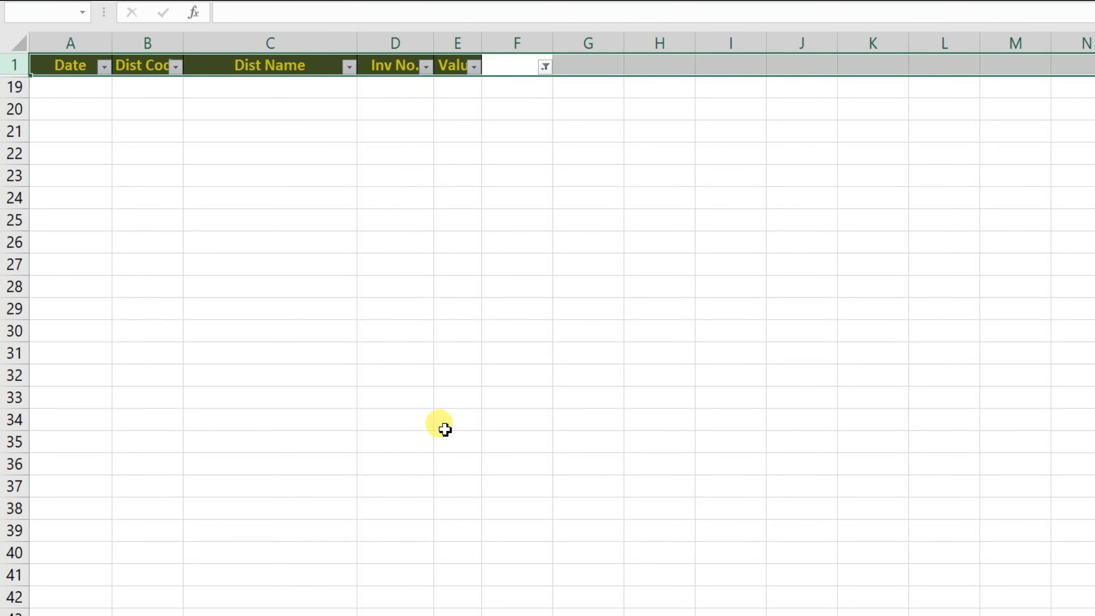
key("ctrl+shift+l")
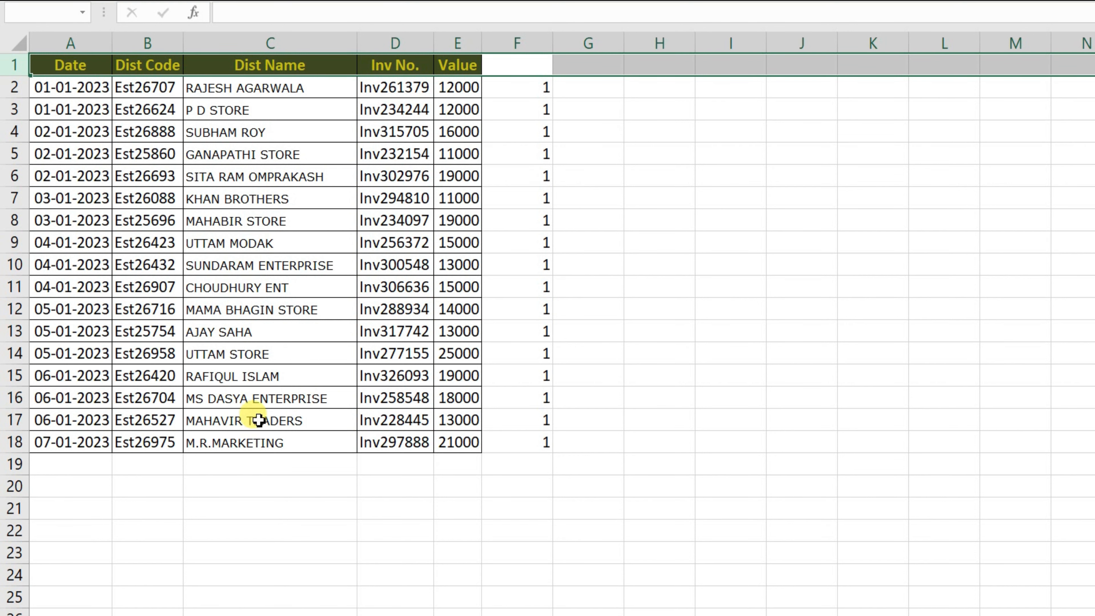
- Review the dates and distributors in the remaining rows, including M.R.MARKETING in row 18 and UTTAM STORE in row 14
left_click_drag(85, 440, 445, 437)
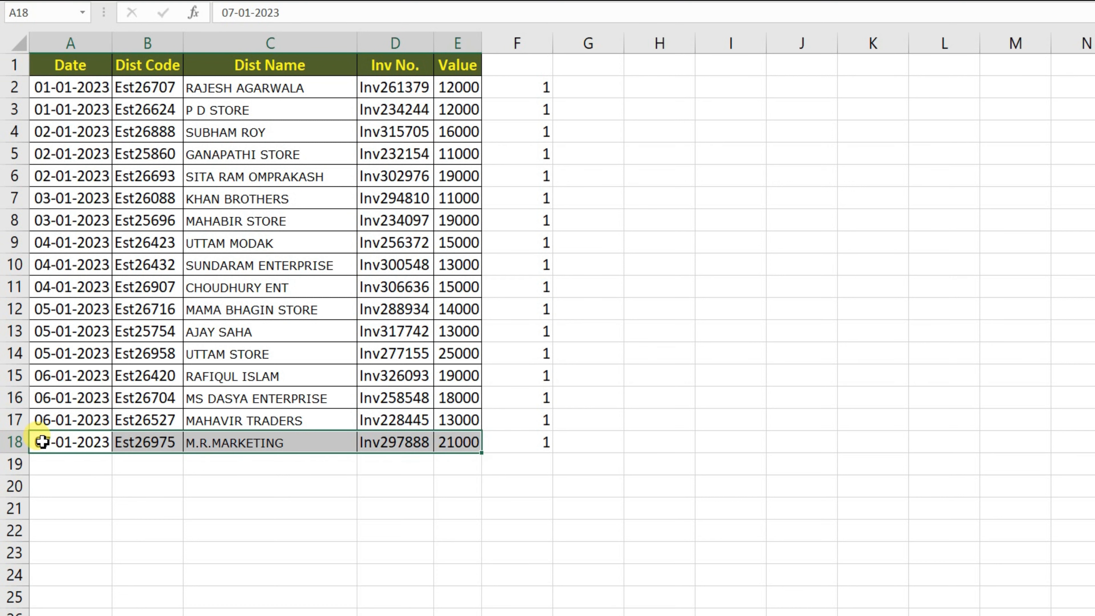
left_click_drag(15, 308, 13, 336)
left_click_drag(15, 198, 15, 220)
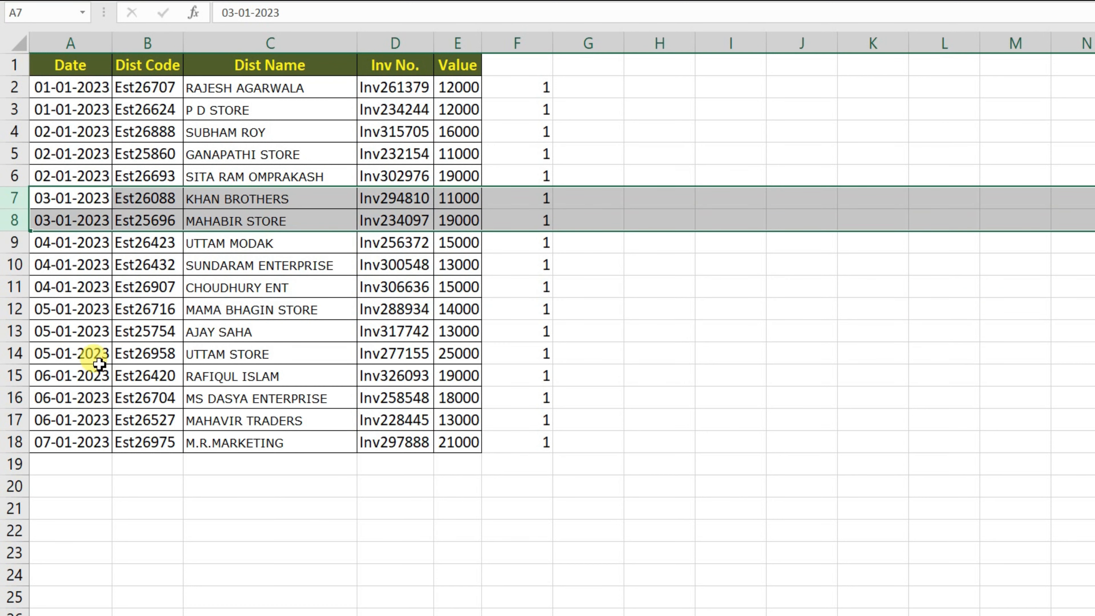
left_click(24, 357)
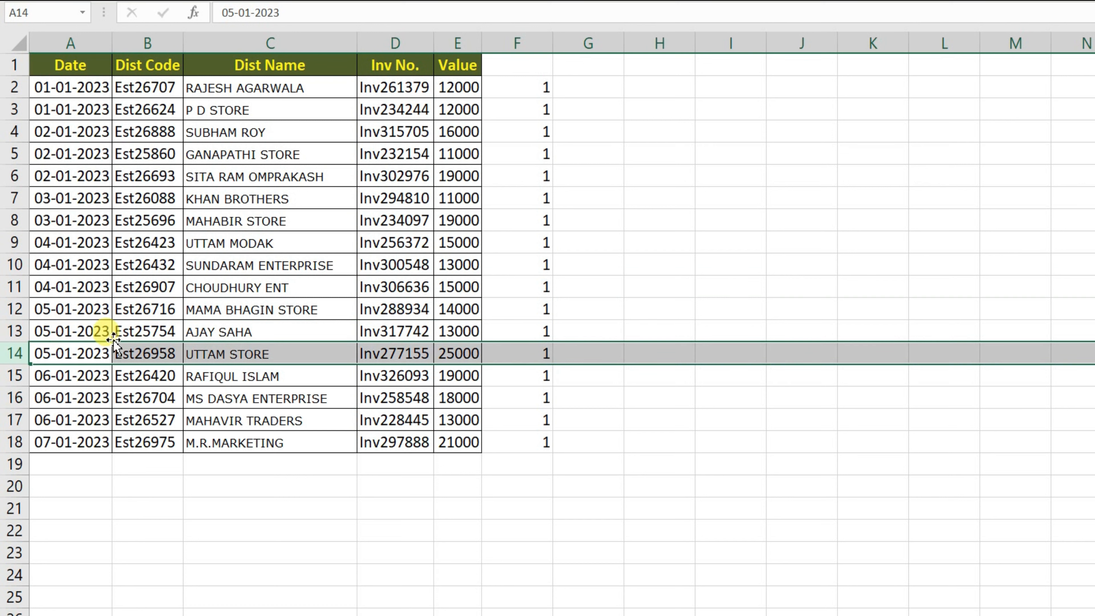
left_click_drag(17, 86, 22, 106)
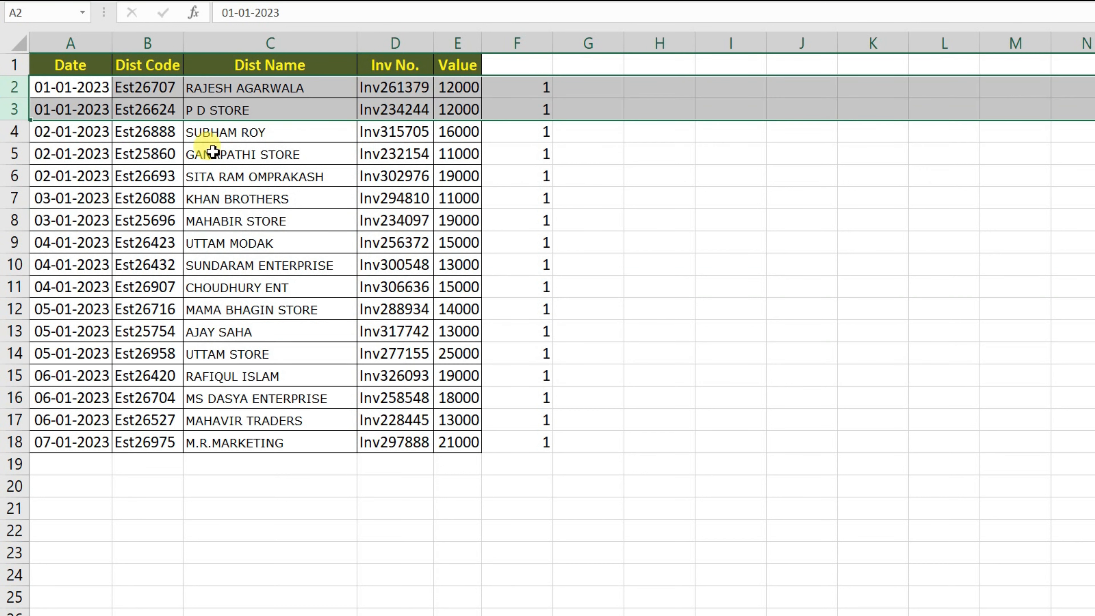